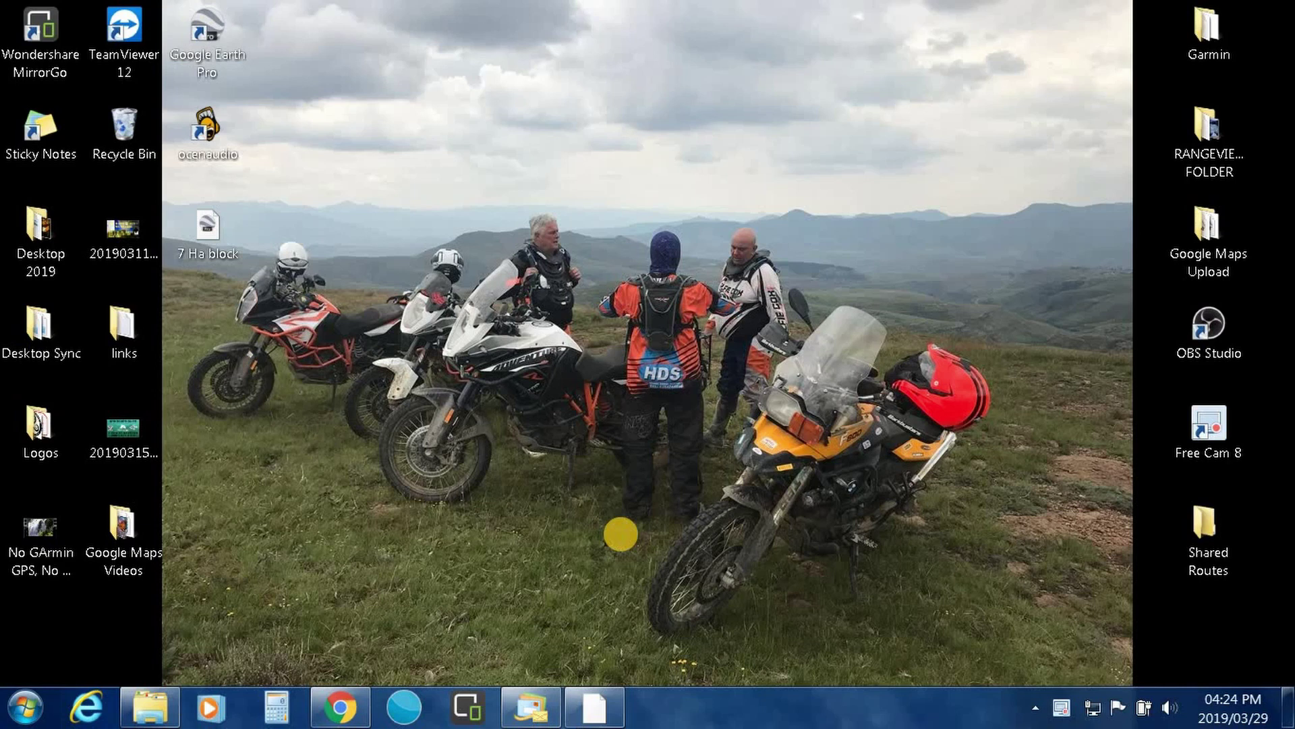
- Open the forwarded tracks message in the inbox and choose to save its attachments
left_click(531, 706)
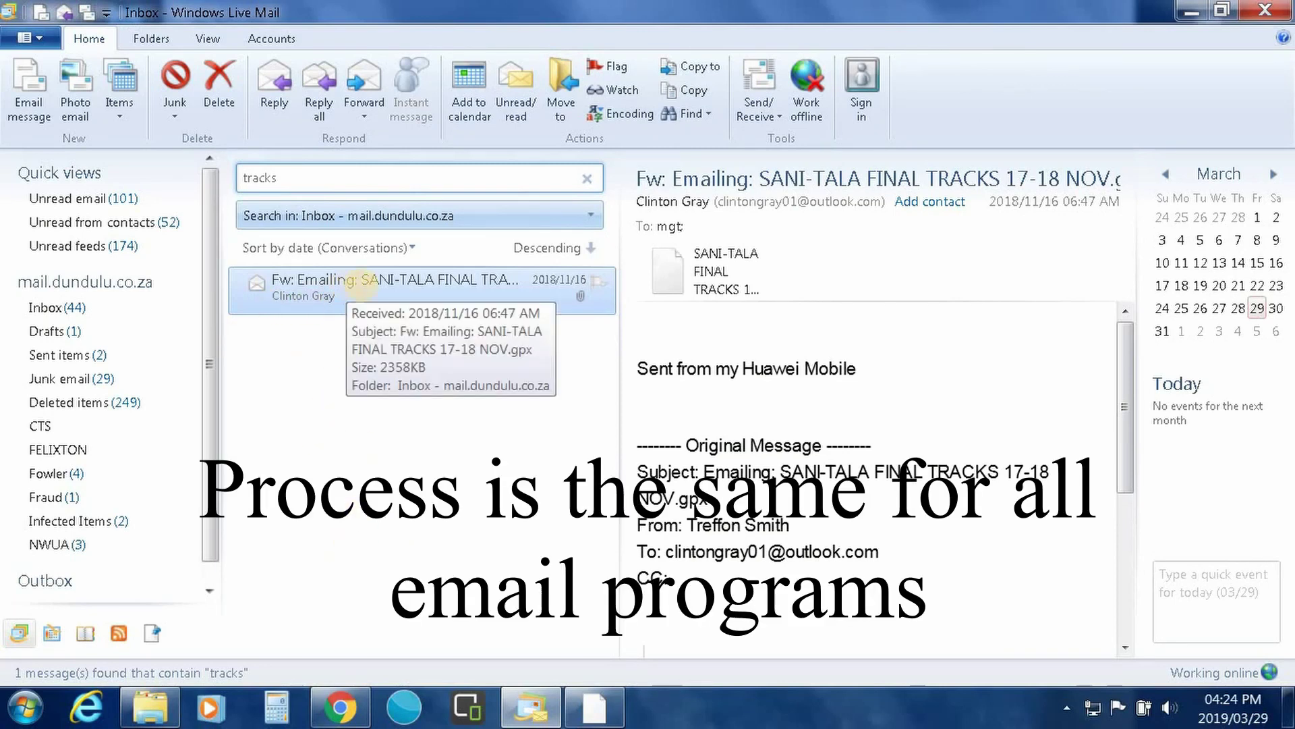
double_click(344, 279)
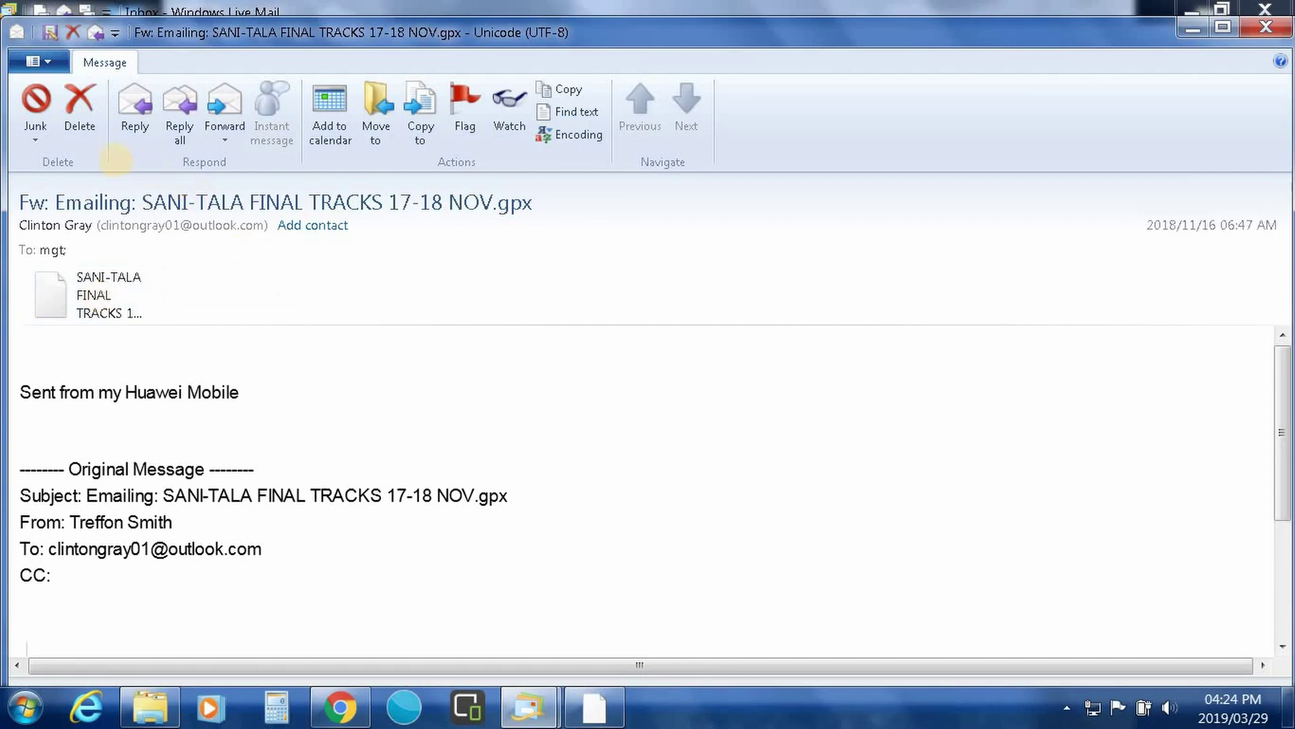
left_click(38, 62)
mouse_move(71, 146)
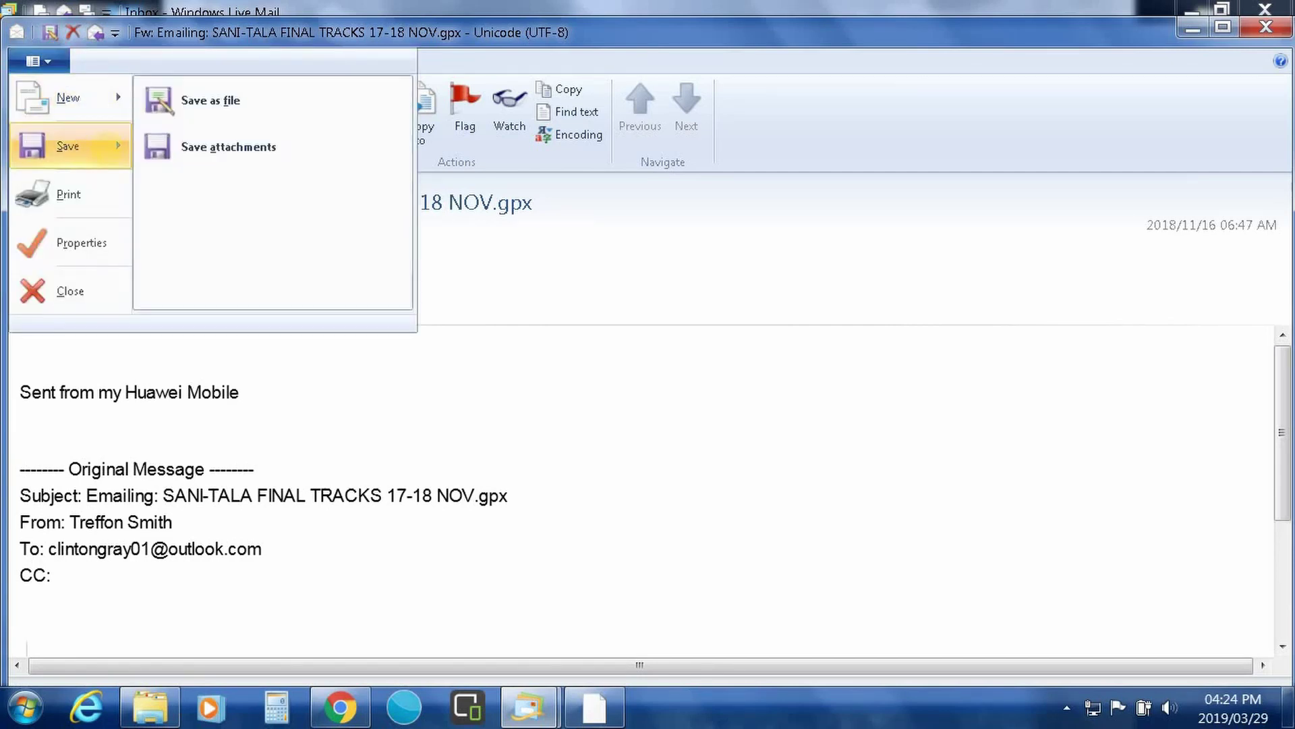
left_click(228, 147)
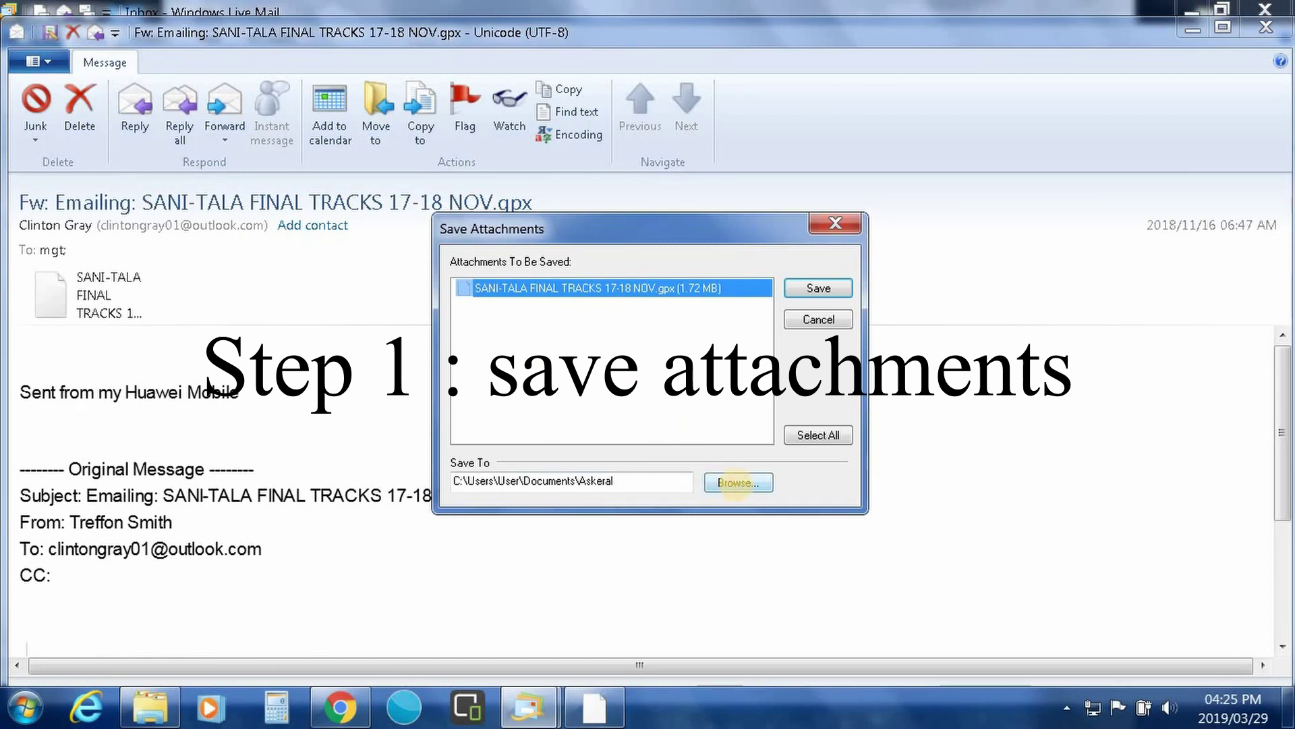
- Save SANI-TALA FINAL TRACKS 17-18 NOV.gpx into Desktop\Shared Routes, then switch to BaseCamp
left_click(736, 482)
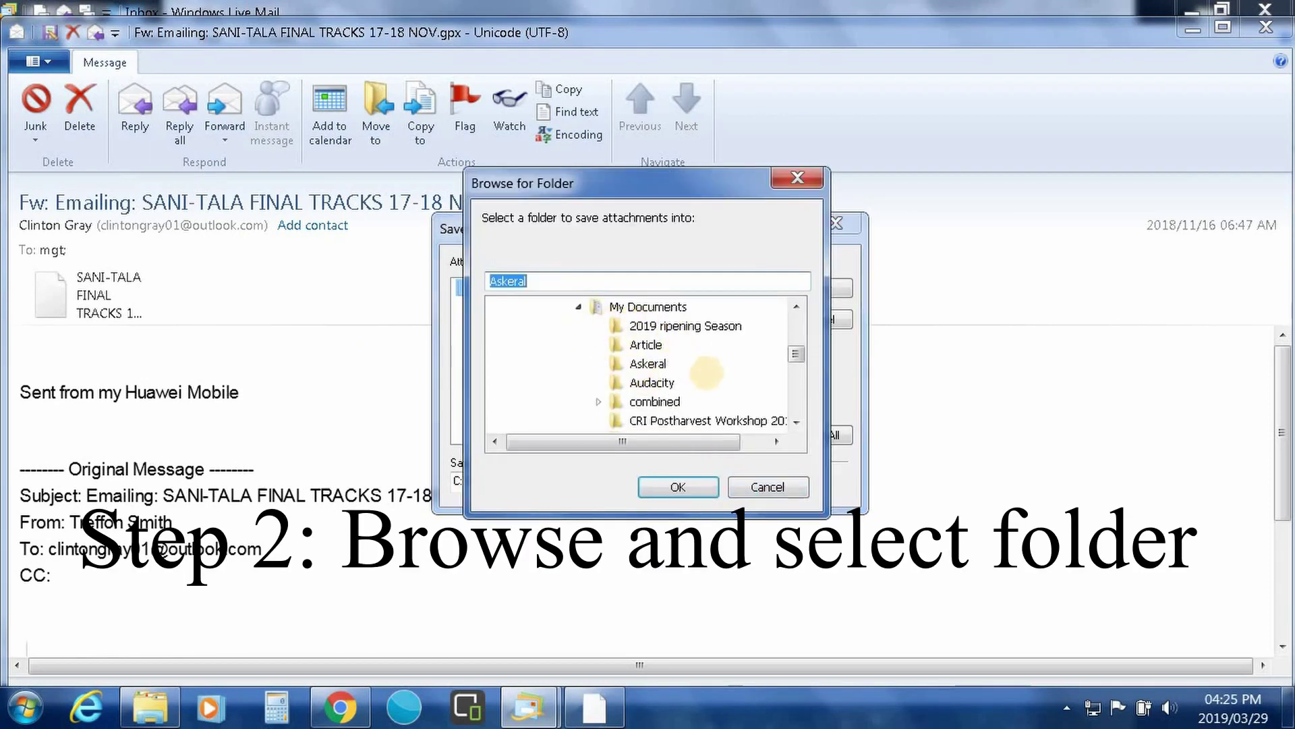
left_click_drag(796, 353, 796, 405)
left_click(570, 419)
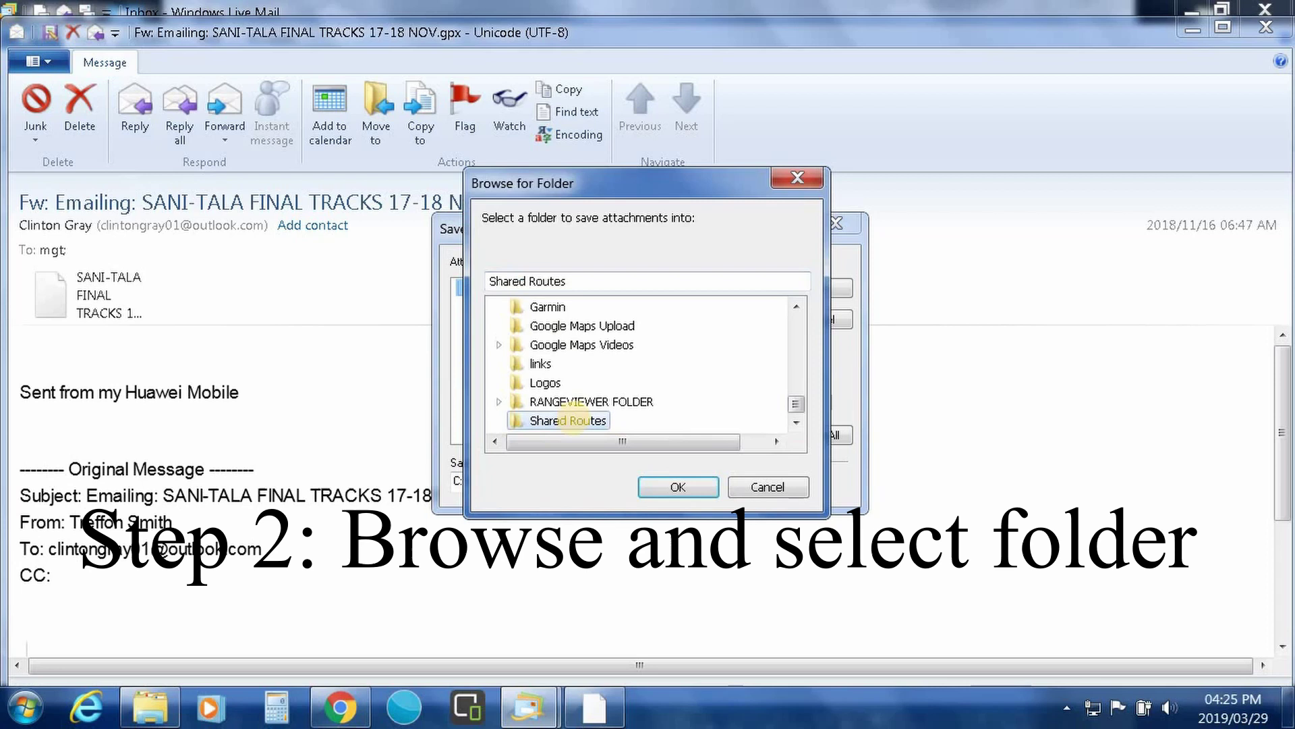
left_click(677, 487)
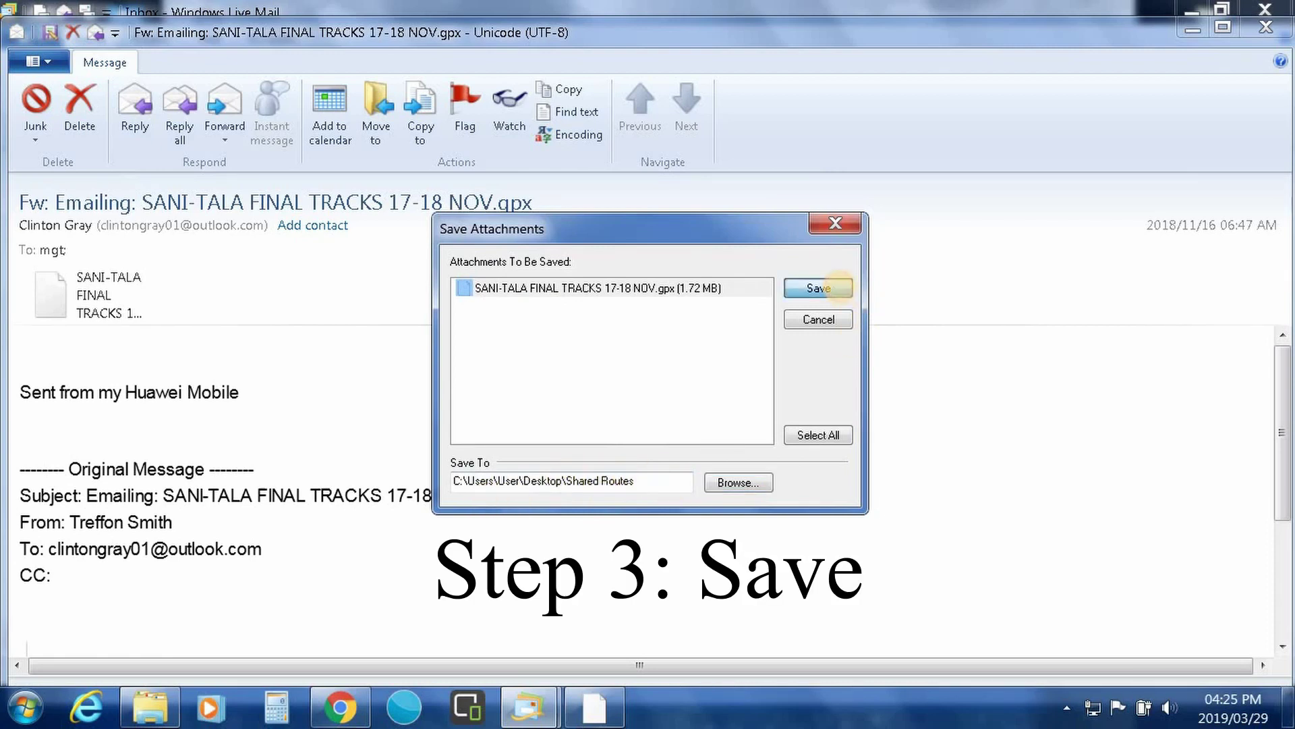
left_click(824, 287)
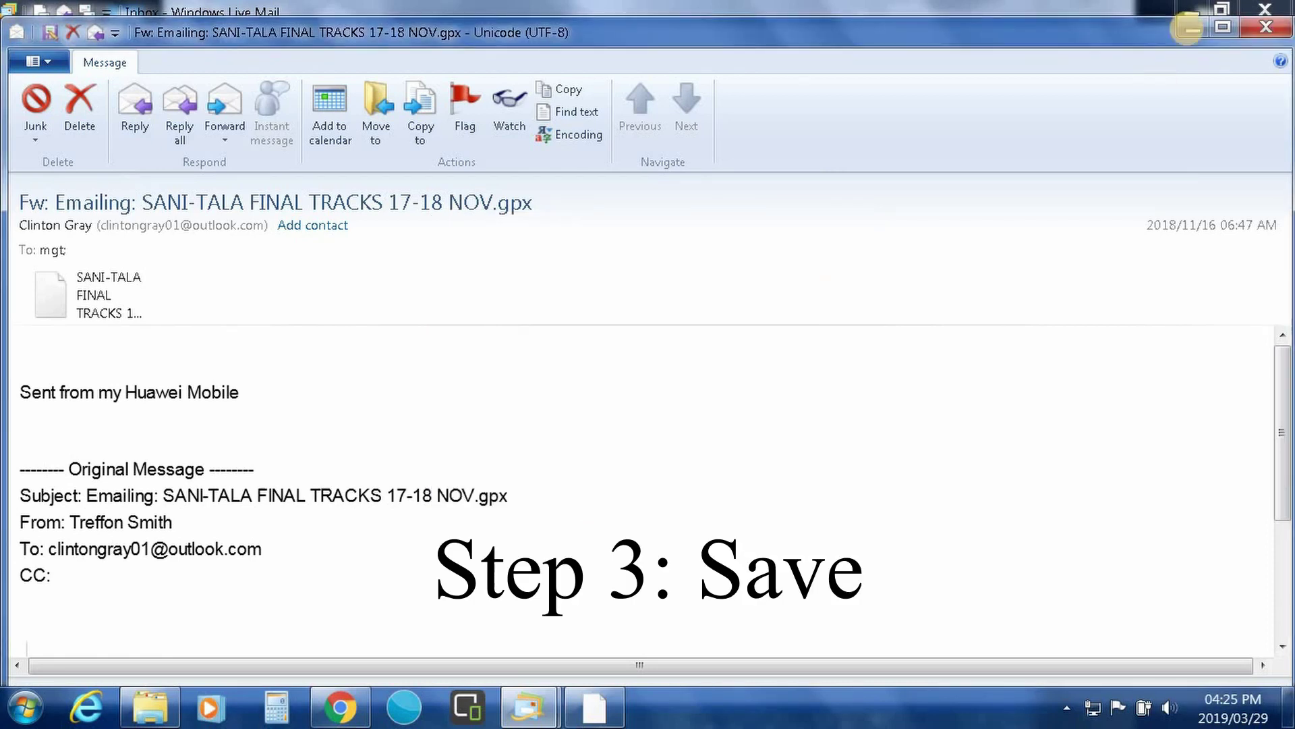
left_click(1189, 27)
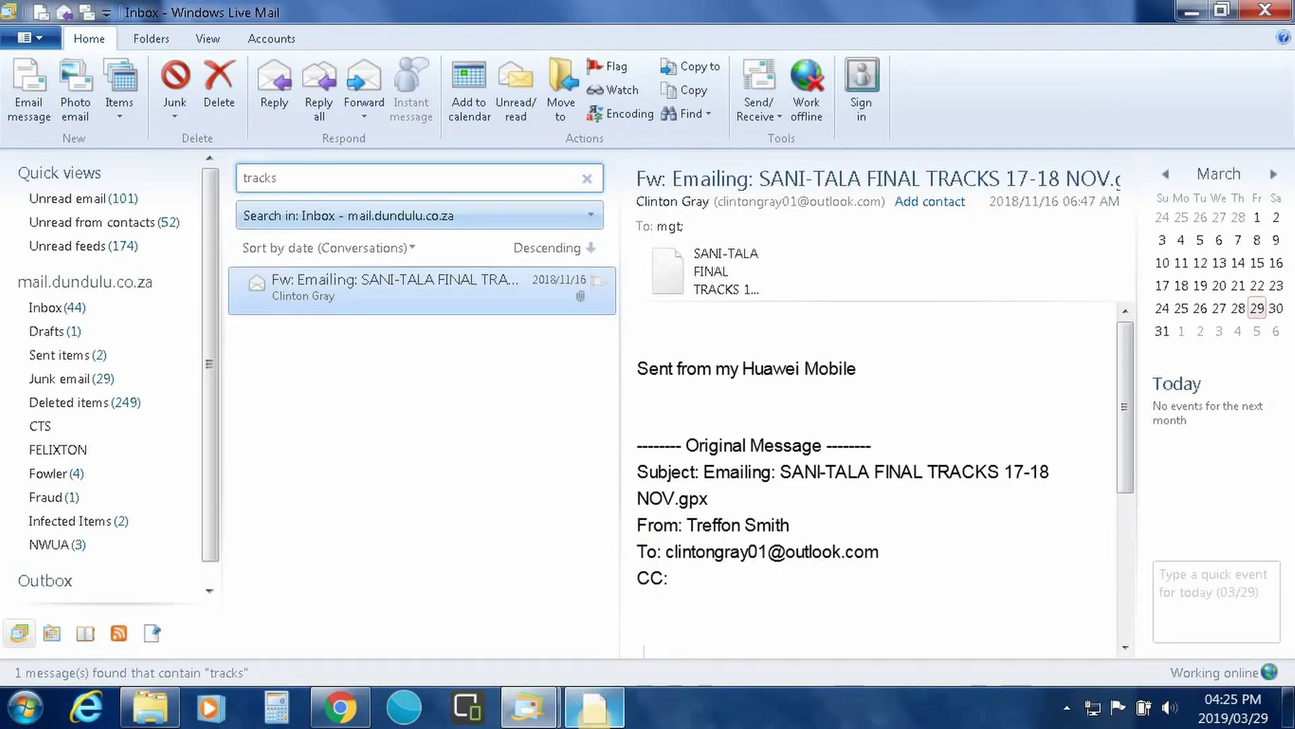
left_click(594, 706)
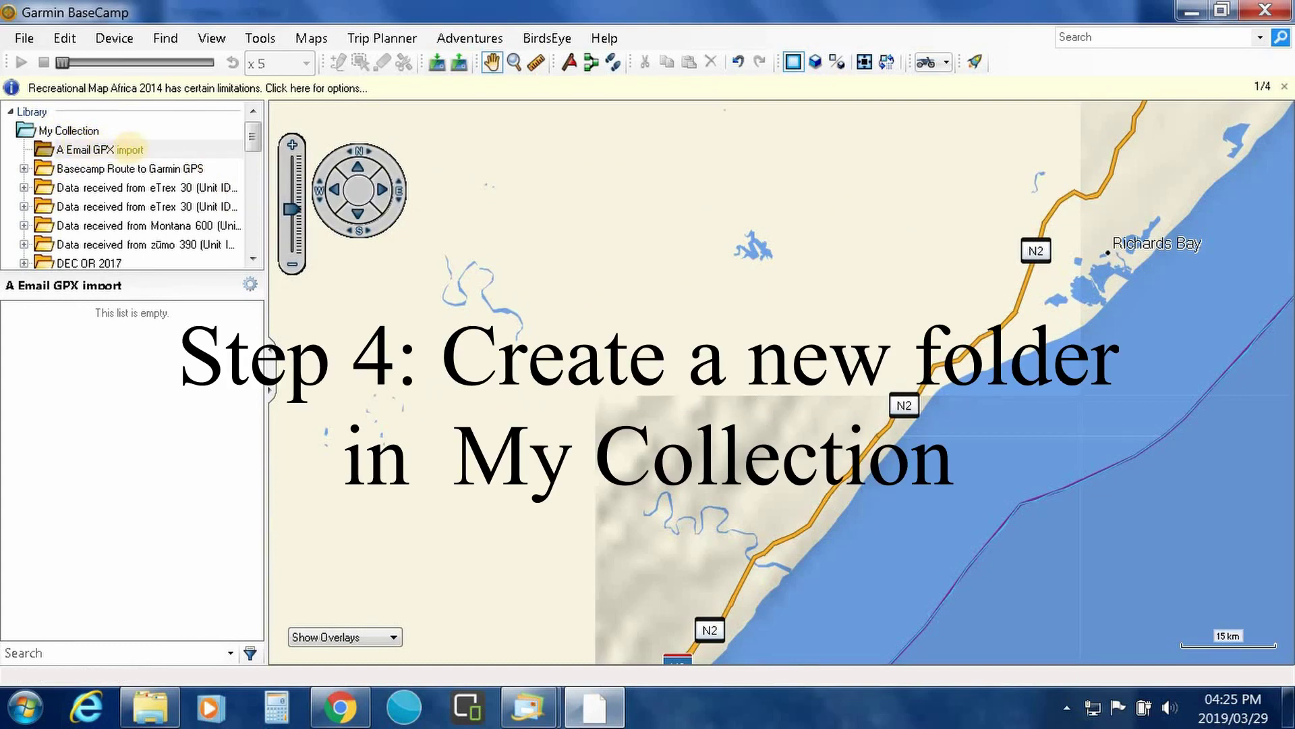
- Use File > Import into 'A Email GPX import' to load the .gpx from Desktop\Shared Routes
left_click(25, 37)
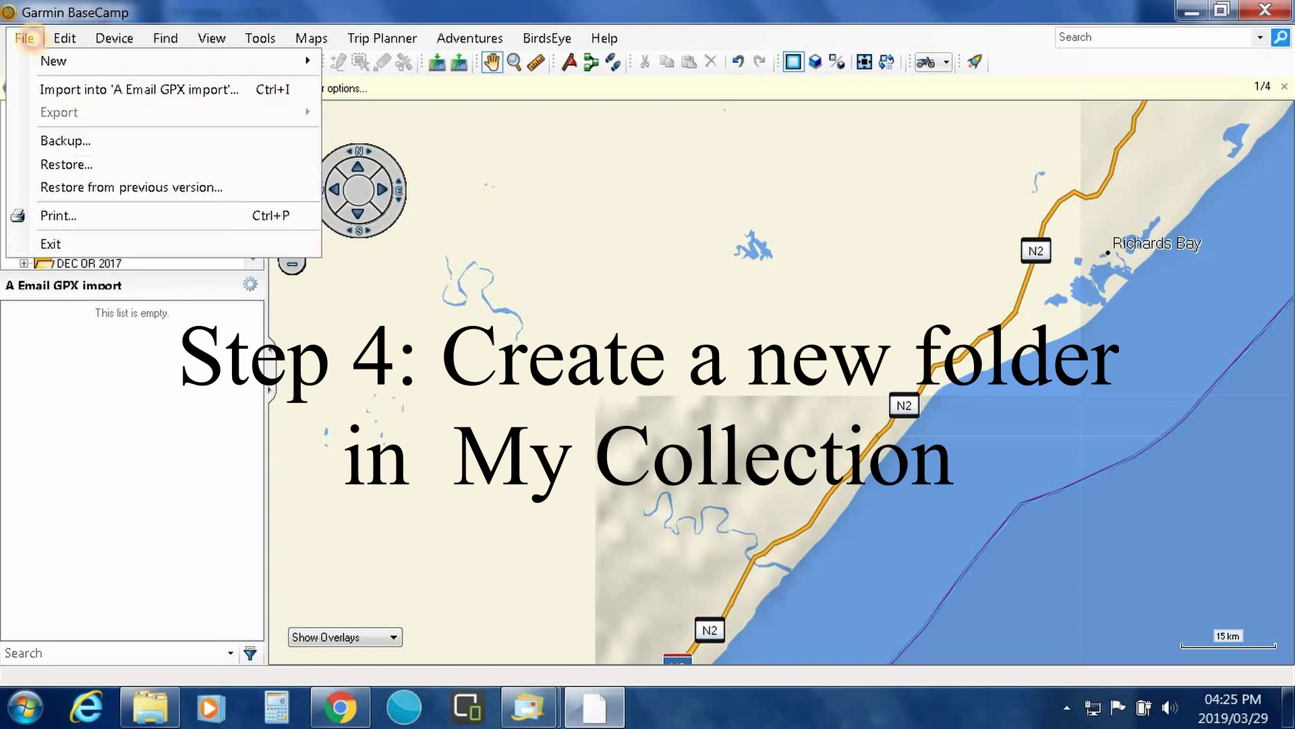
left_click(64, 38)
mouse_move(24, 38)
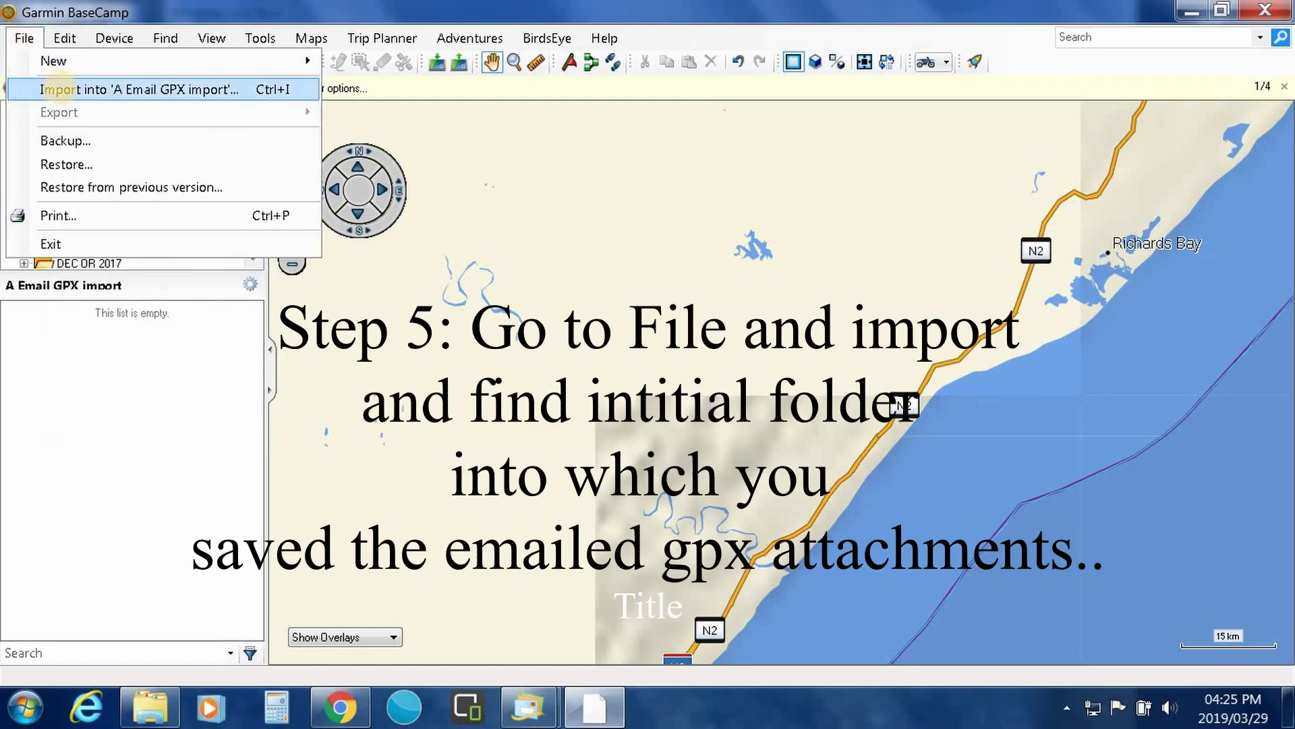
left_click(60, 89)
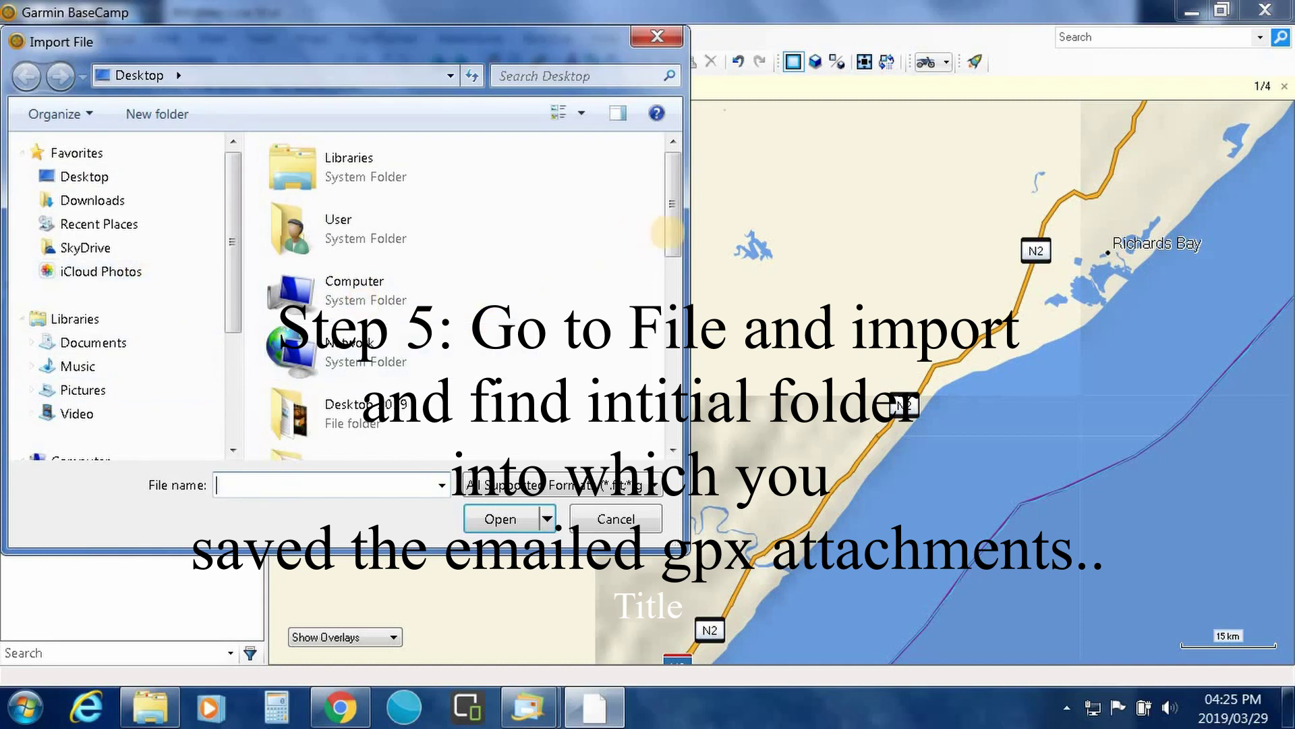
left_click(91, 176)
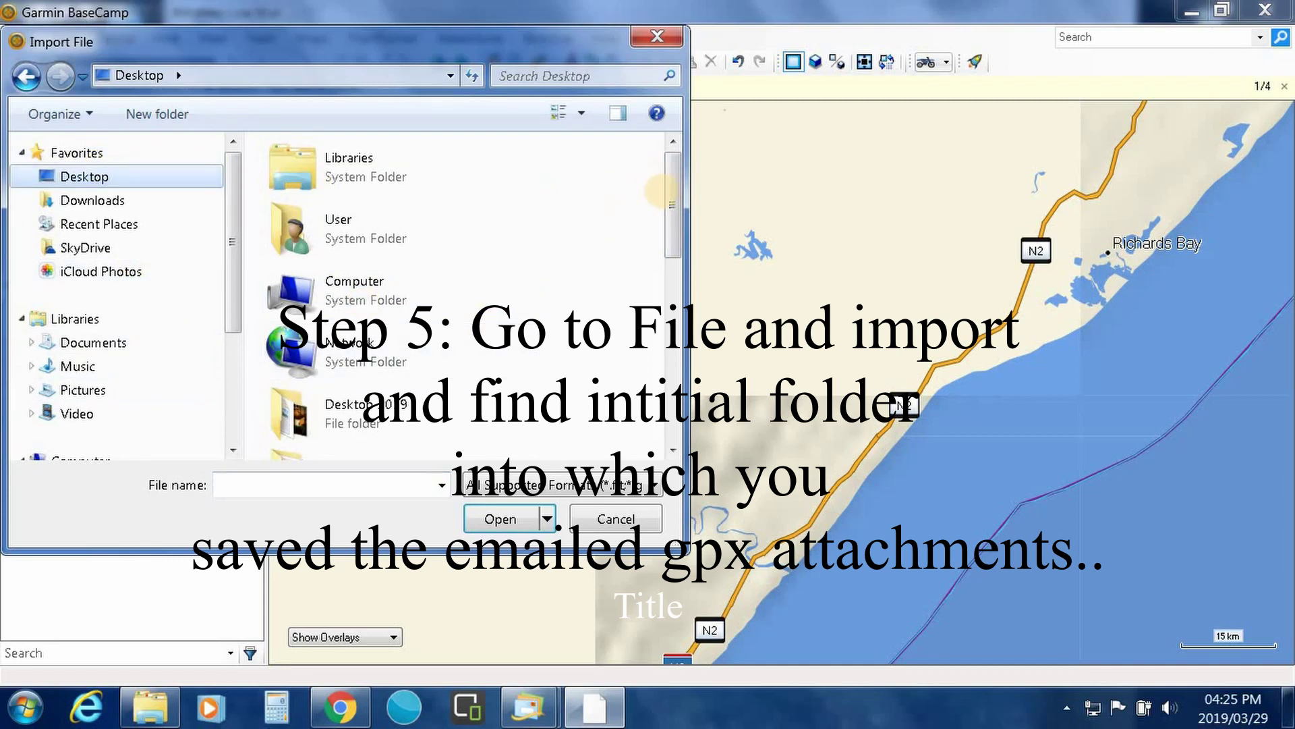
left_click_drag(674, 244, 653, 483)
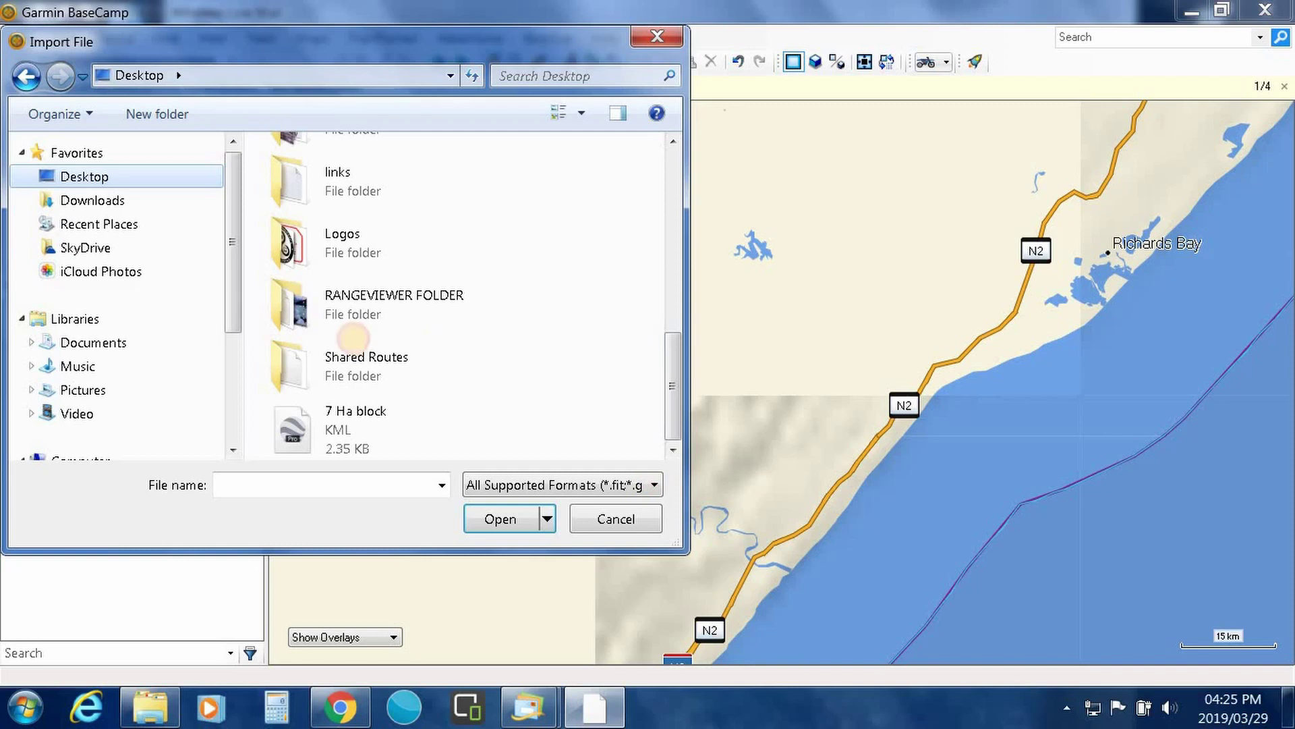
double_click(375, 354)
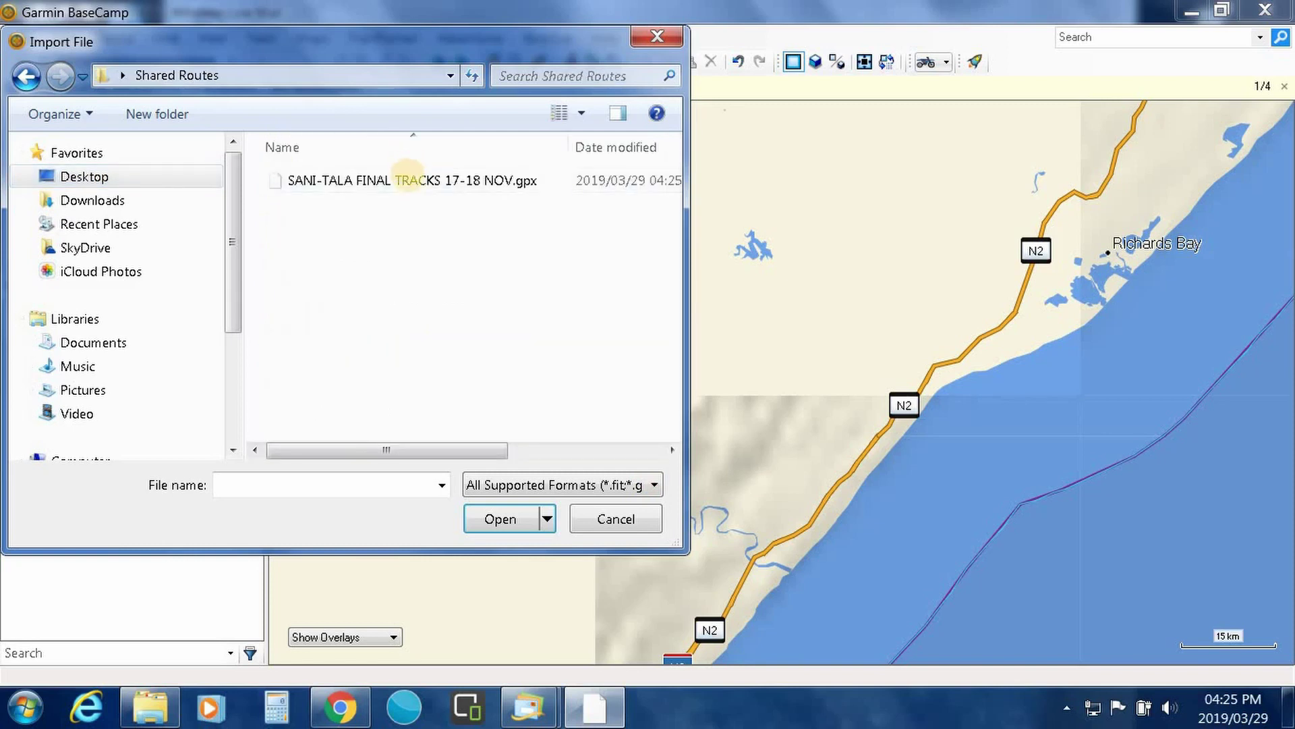
left_click(408, 181)
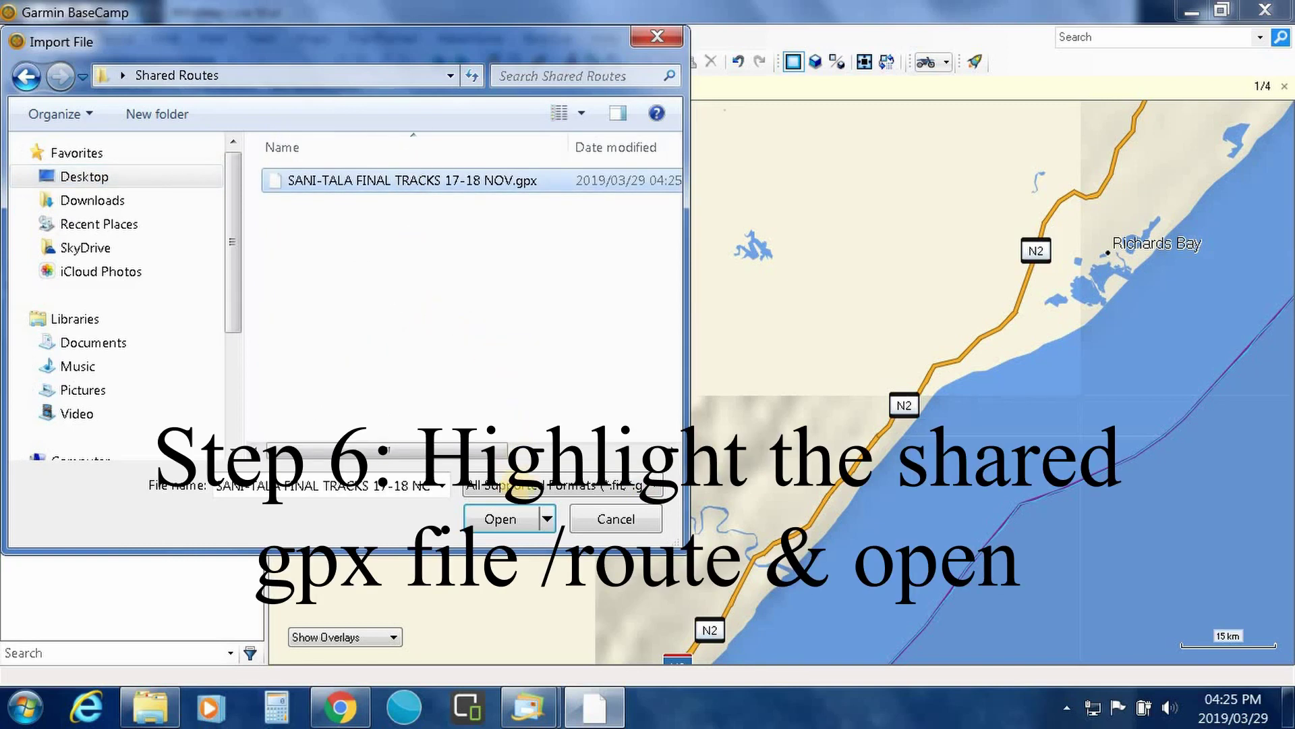
left_click(500, 518)
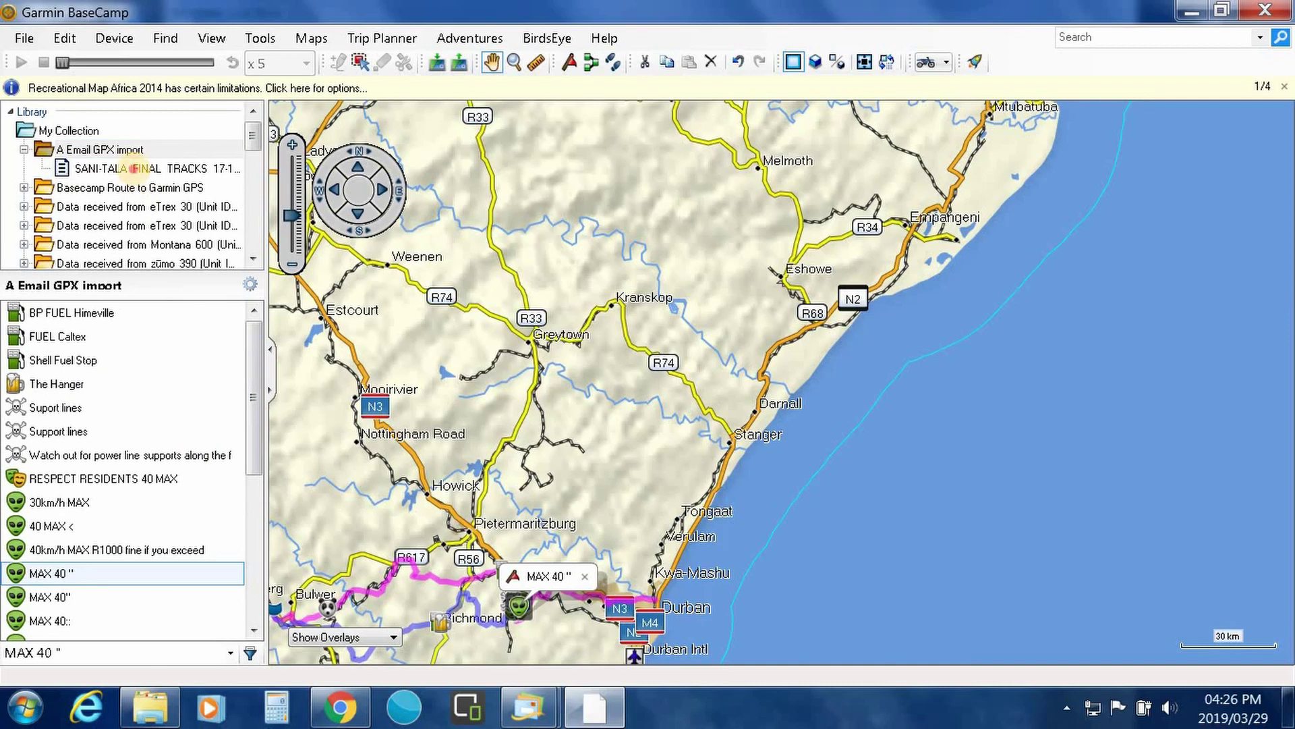
- Expand the imported SANI-TALA list, pan the map to its tracks, and select it
left_click(131, 169)
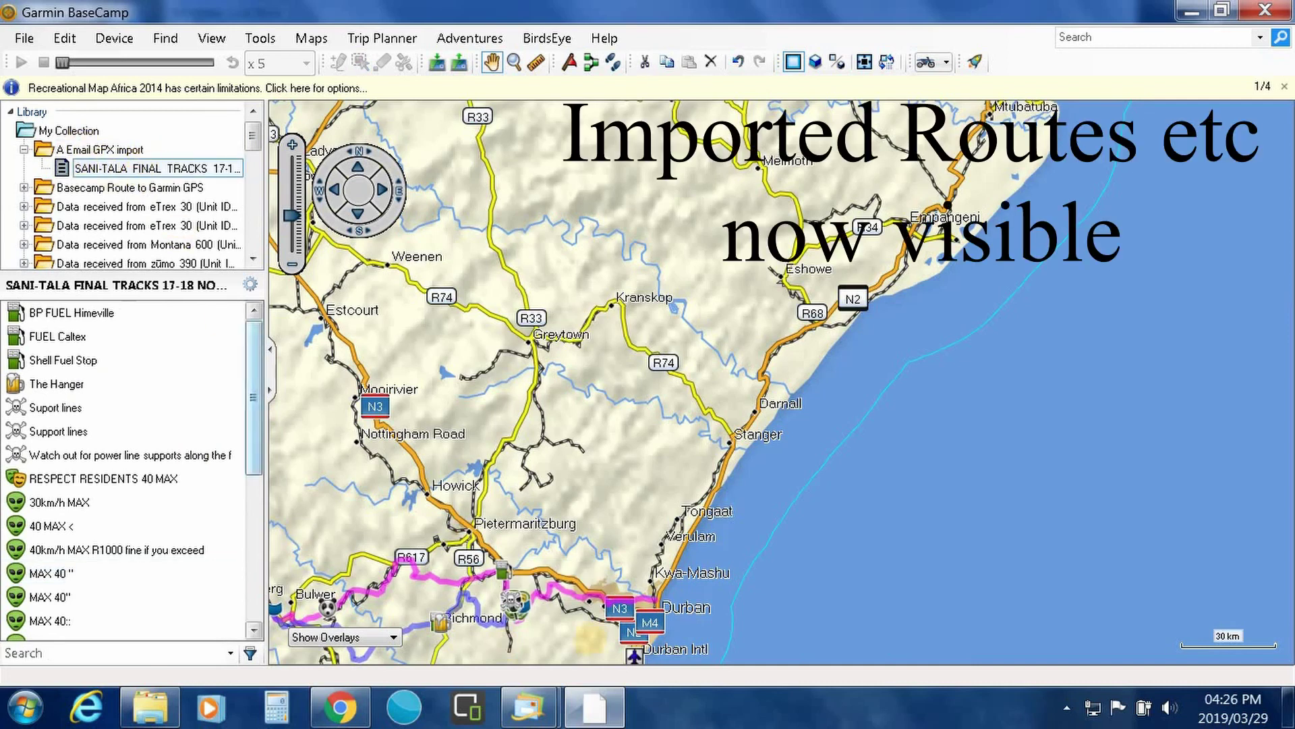
left_click_drag(574, 507, 773, 218)
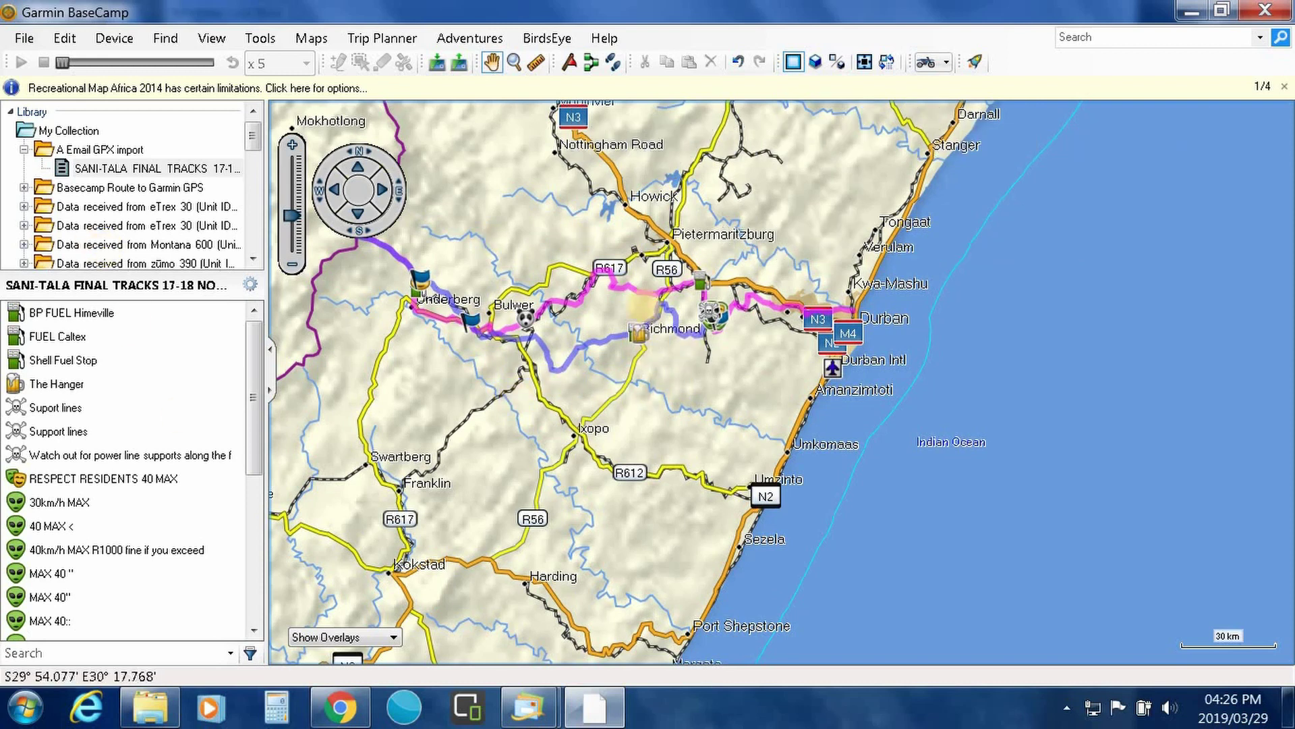
left_click(89, 168)
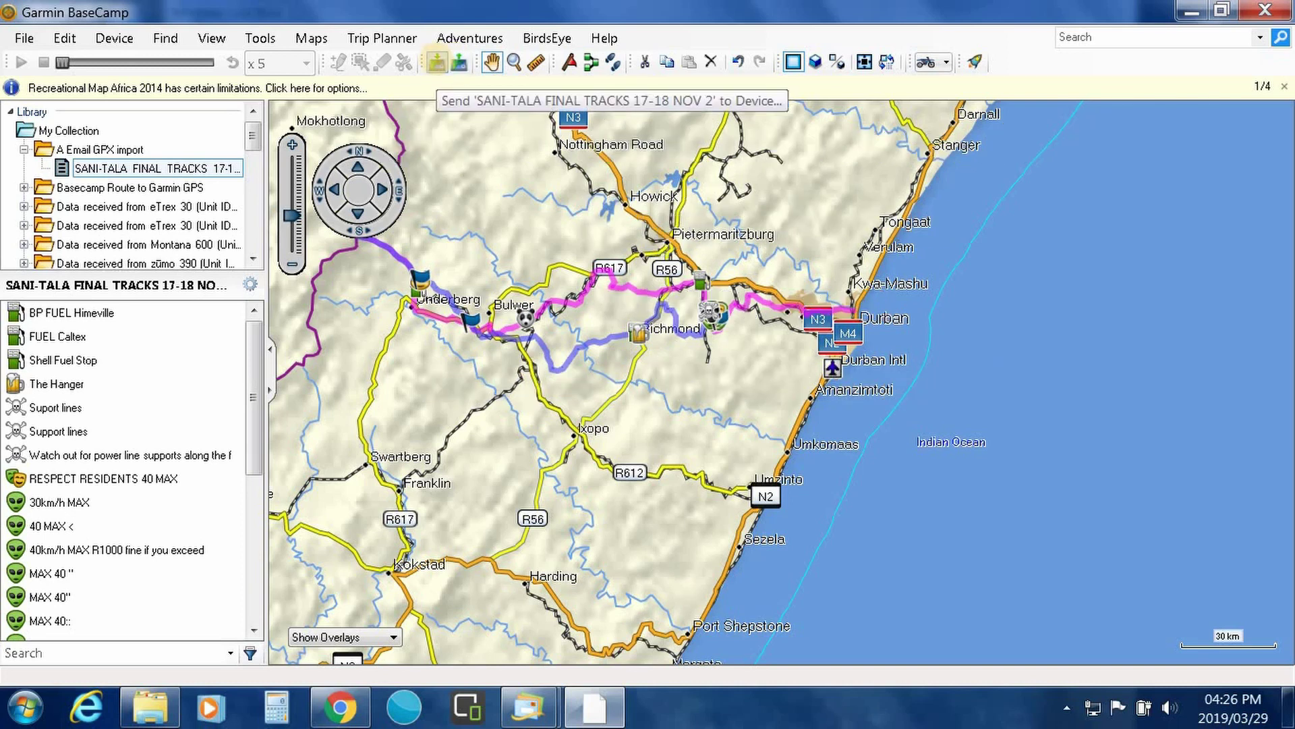
- Send the SANI-TALA FINAL TRACKS list to the eTrex 30
left_click(437, 62)
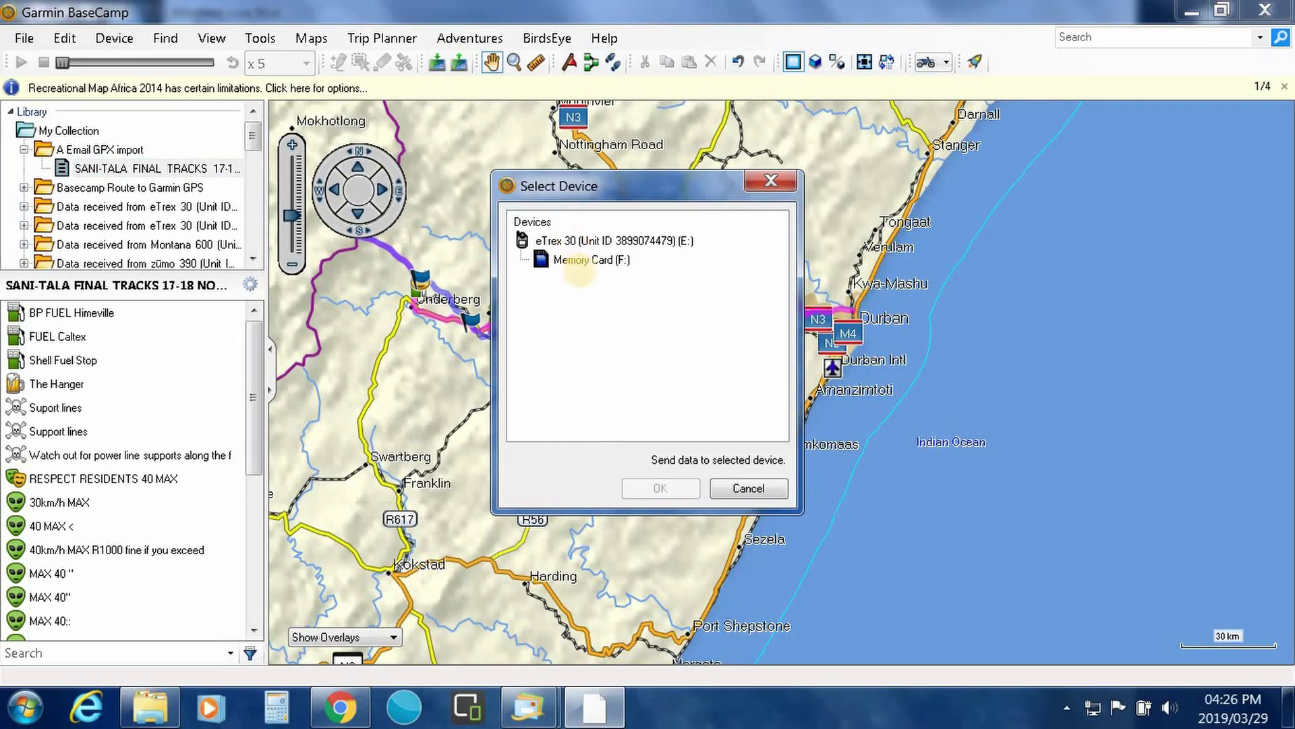
left_click(582, 240)
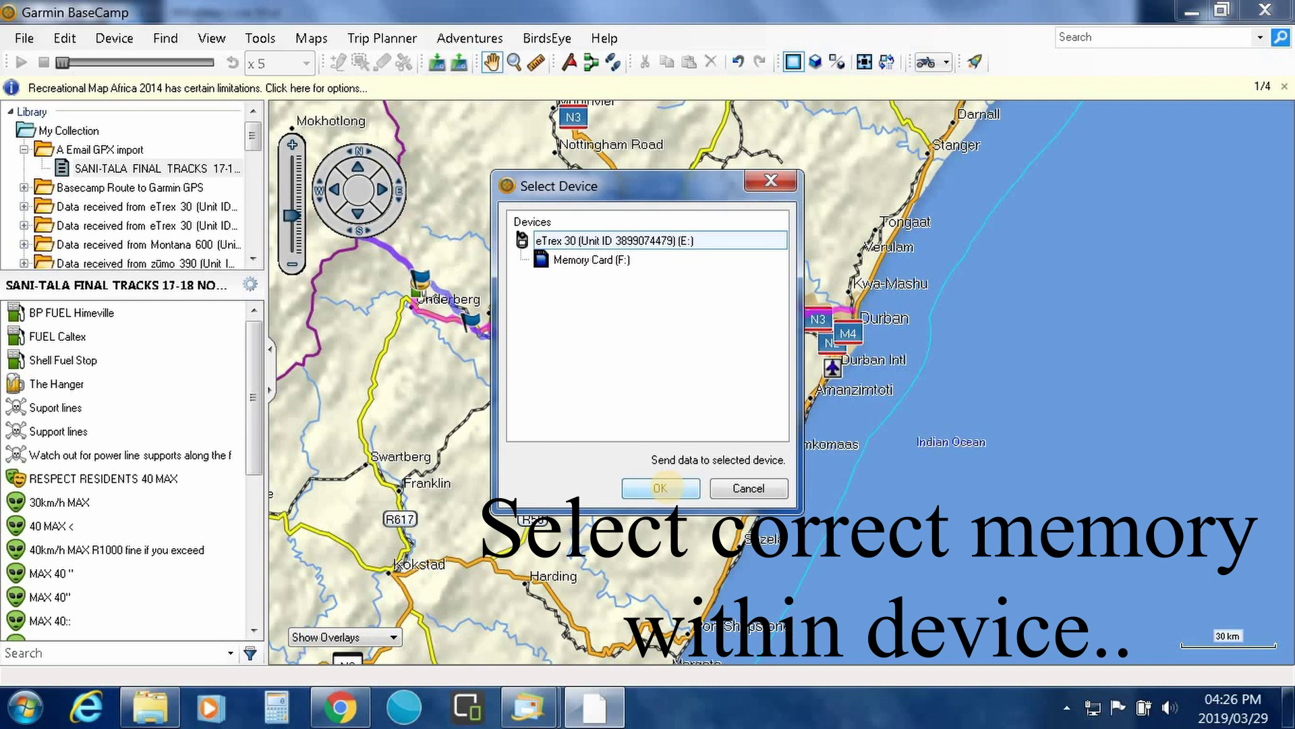
left_click(659, 487)
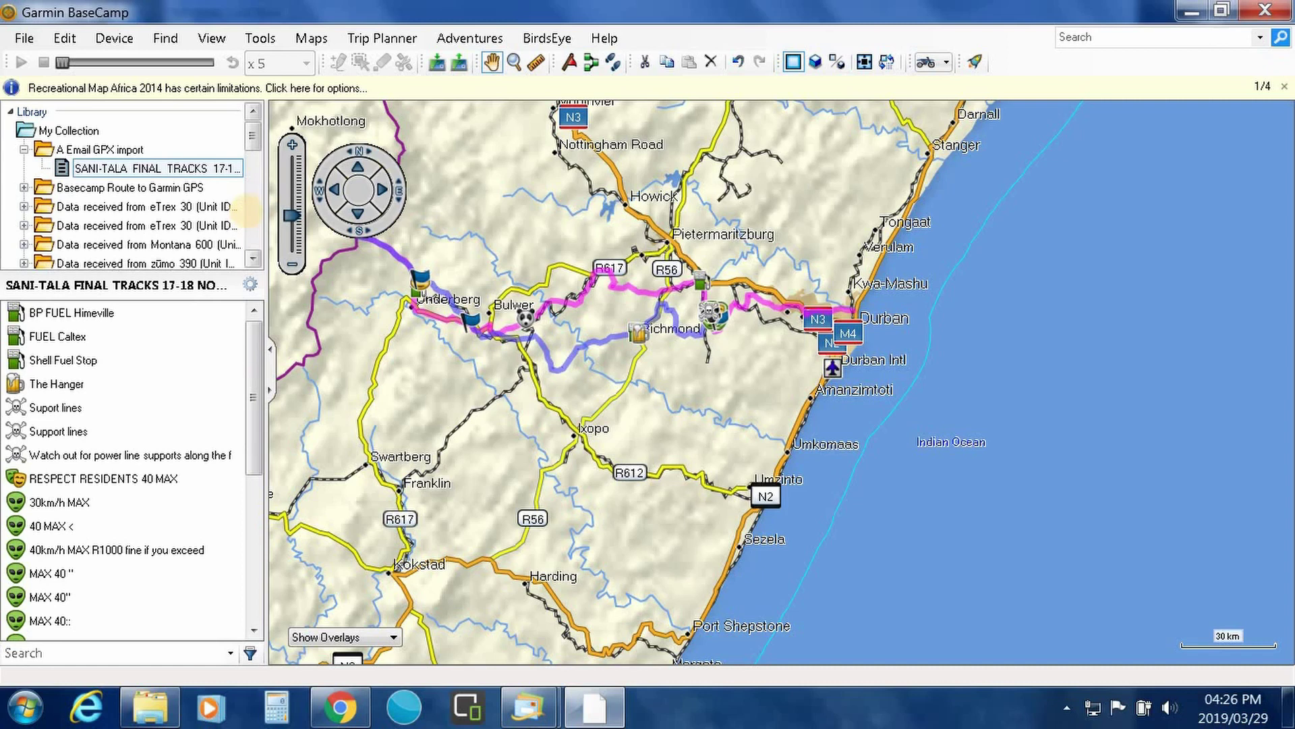
left_click_drag(253, 138, 253, 236)
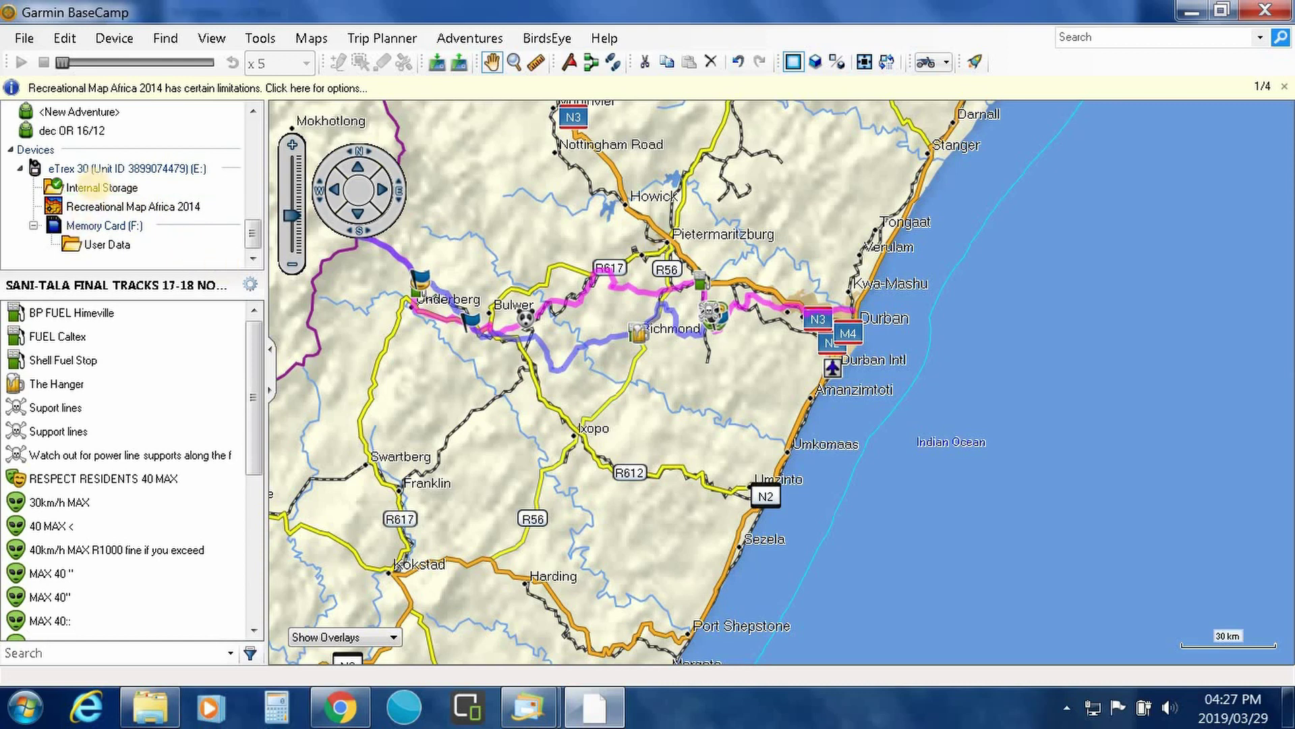
- Review the eTrex 30's Internal Storage, then return to the A Email GPX import folder
left_click(93, 187)
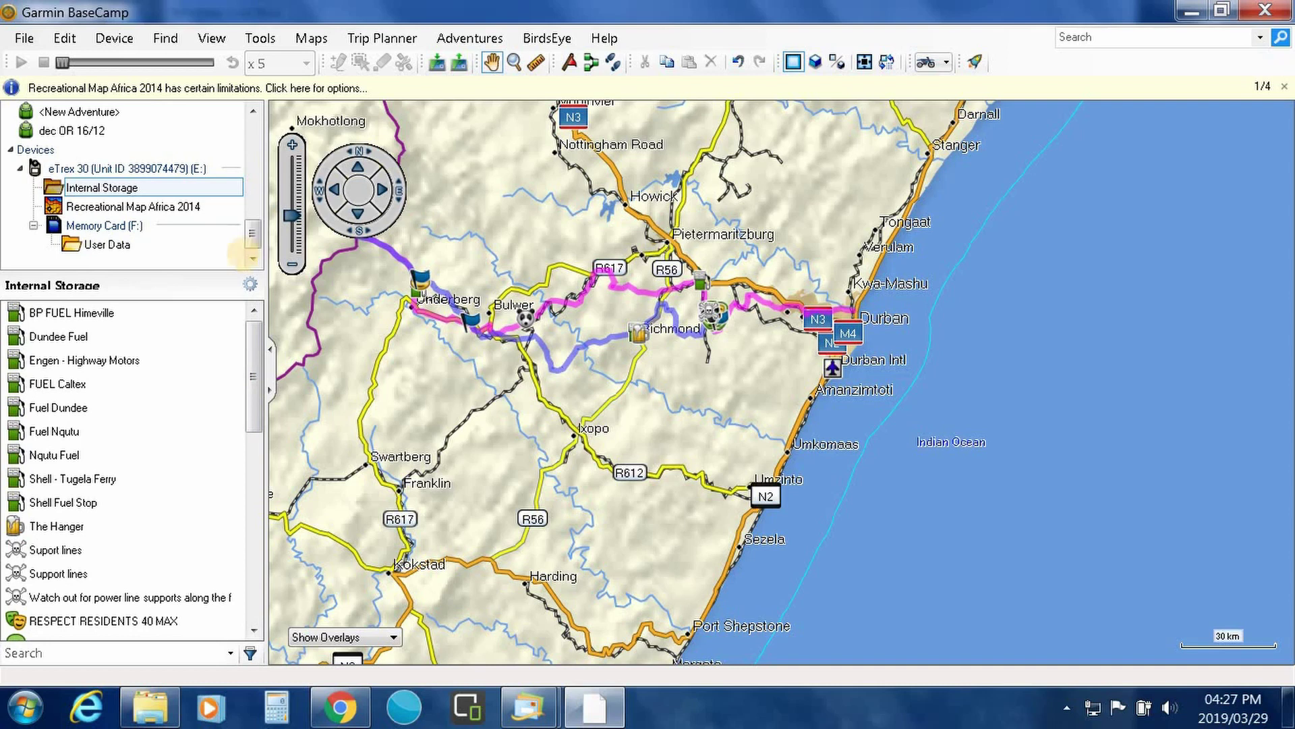
left_click_drag(249, 233, 250, 131)
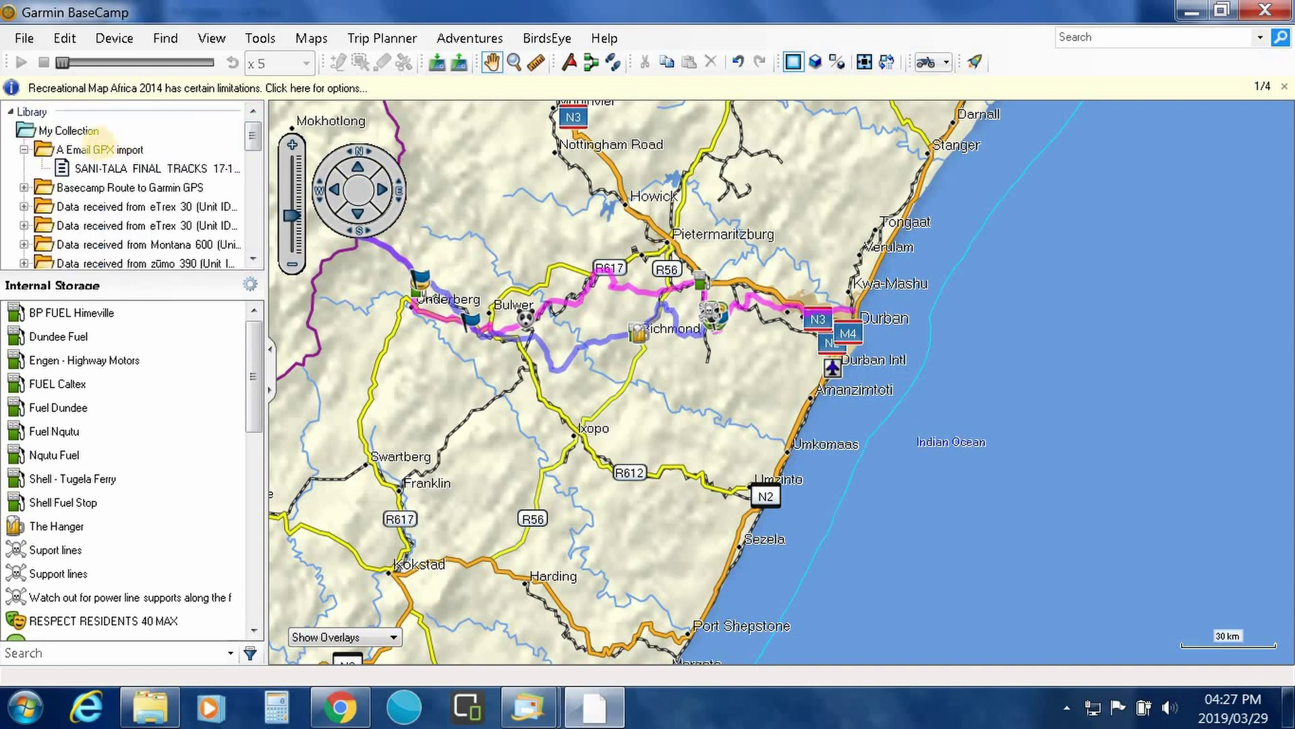
left_click(99, 148)
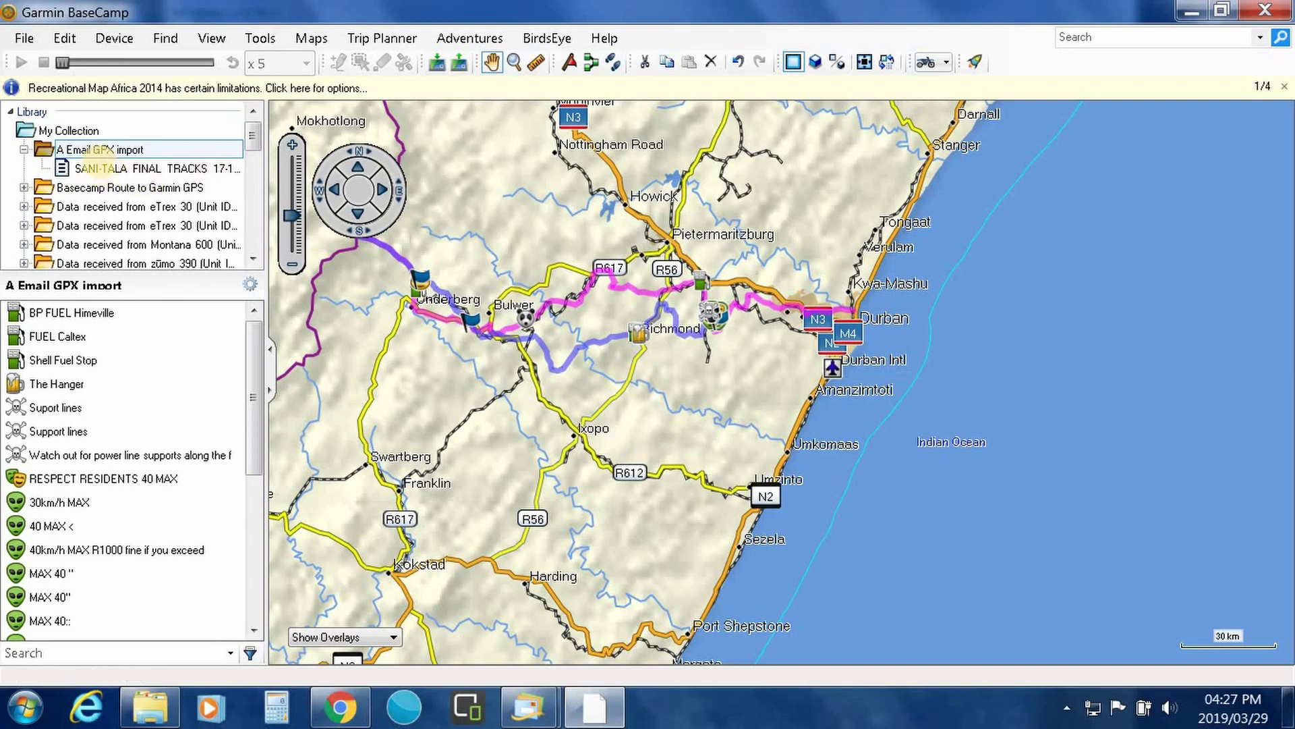
- Export the SANI-TALA FINAL TRACKS 17-18 NOV 2 list as a GPX file via File > Export
left_click(116, 168)
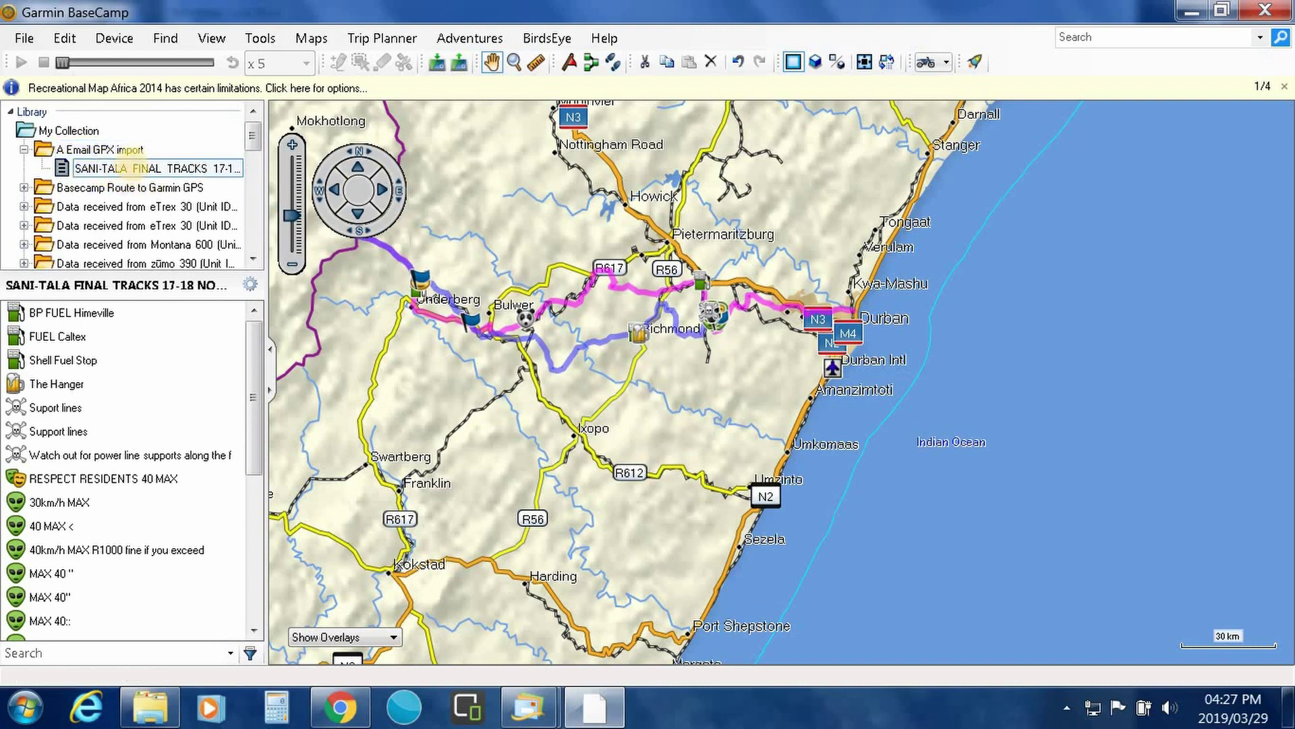
left_click(25, 39)
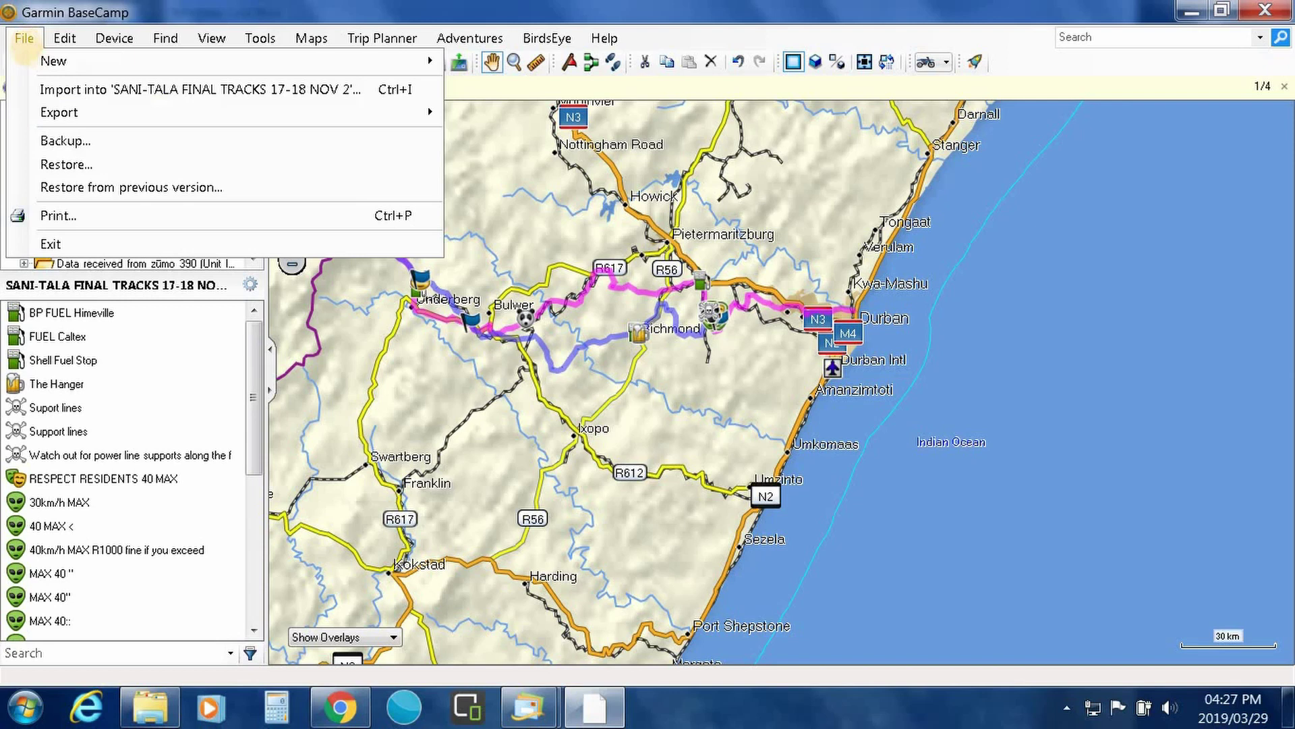
mouse_move(58, 112)
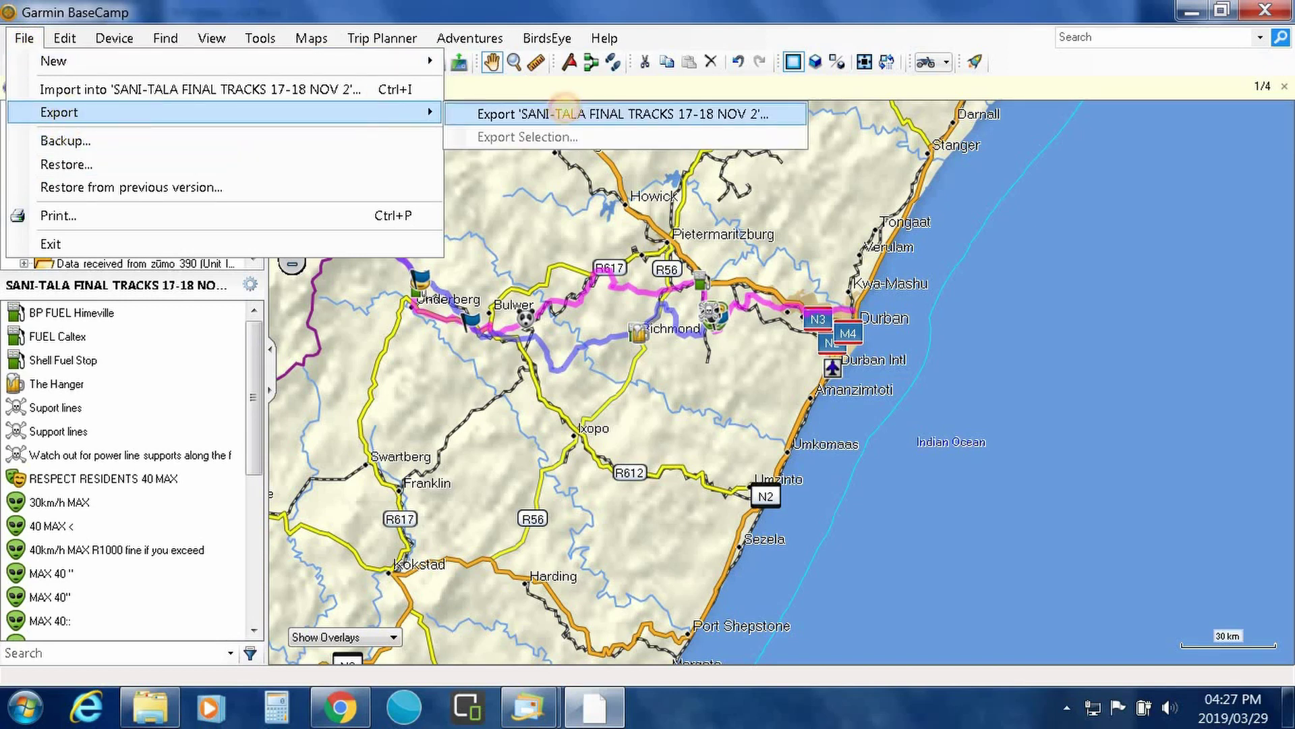
left_click(565, 113)
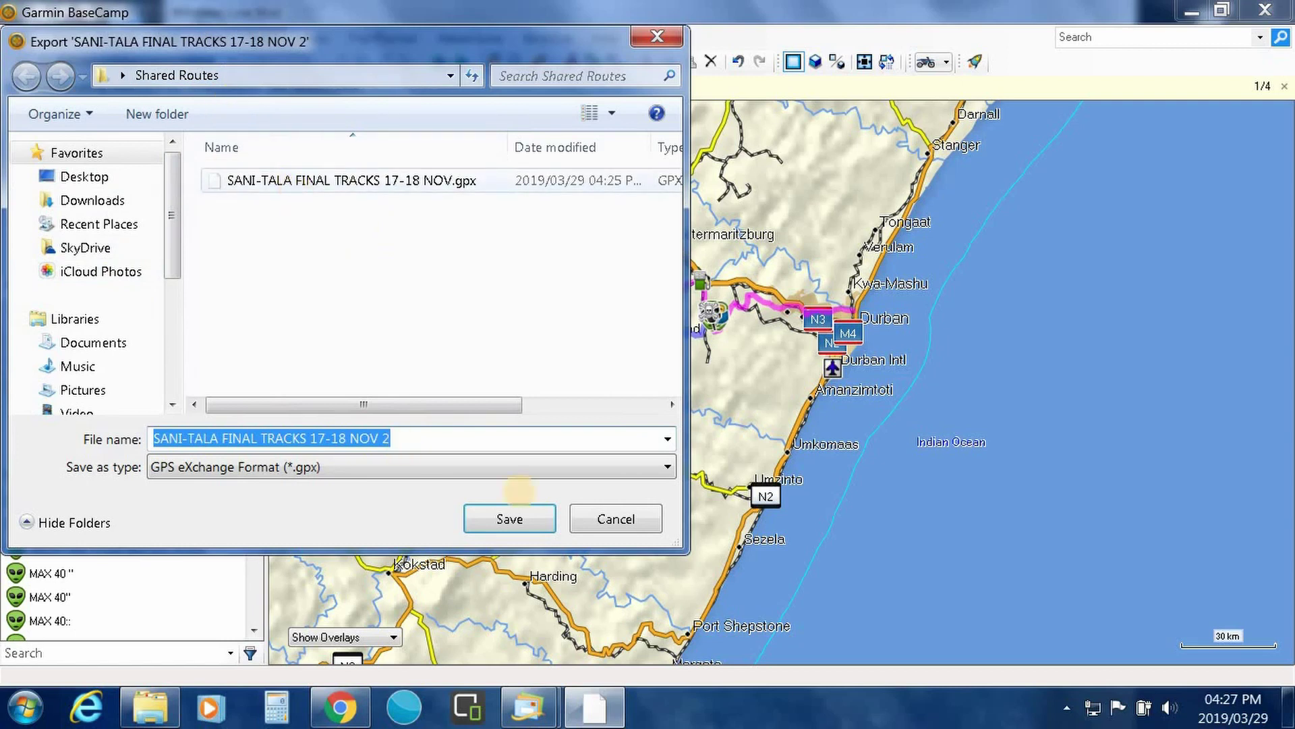
left_click(641, 526)
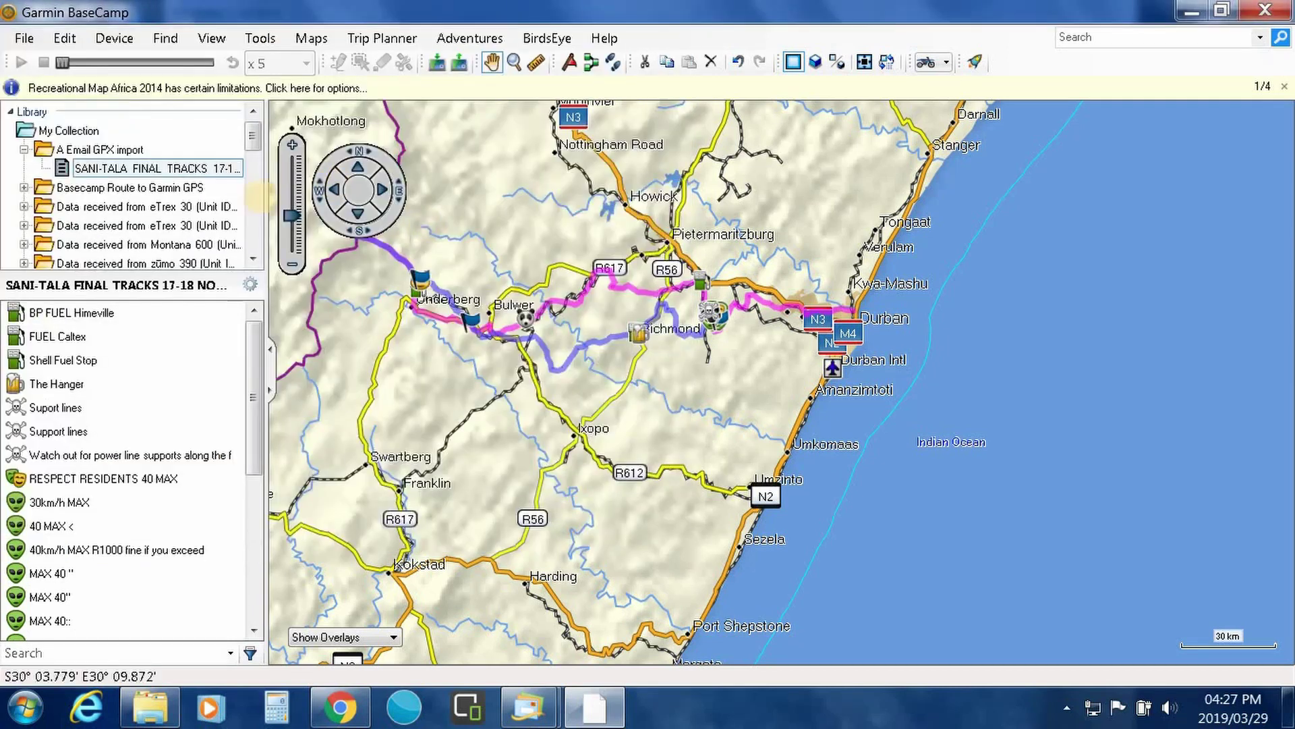
- Minimize BaseCamp, return to the mail Inbox and start a new email message
left_click(1191, 12)
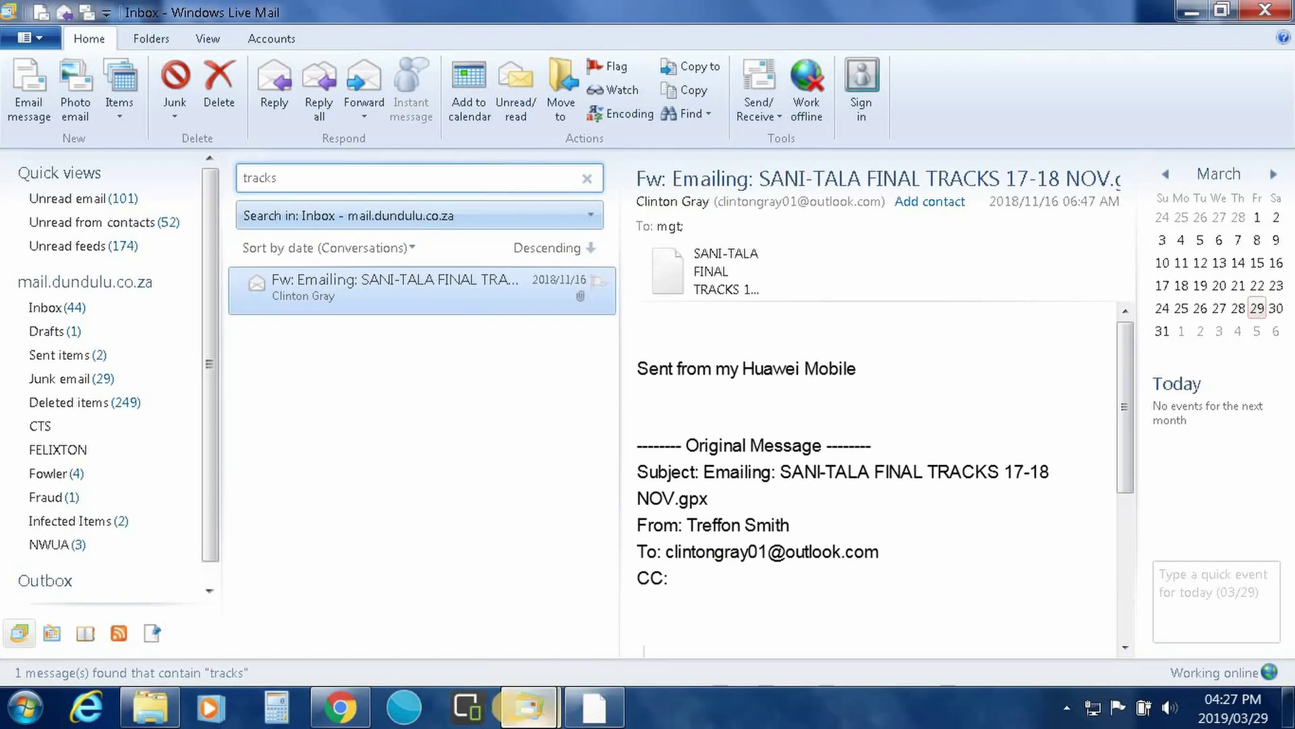
left_click(527, 707)
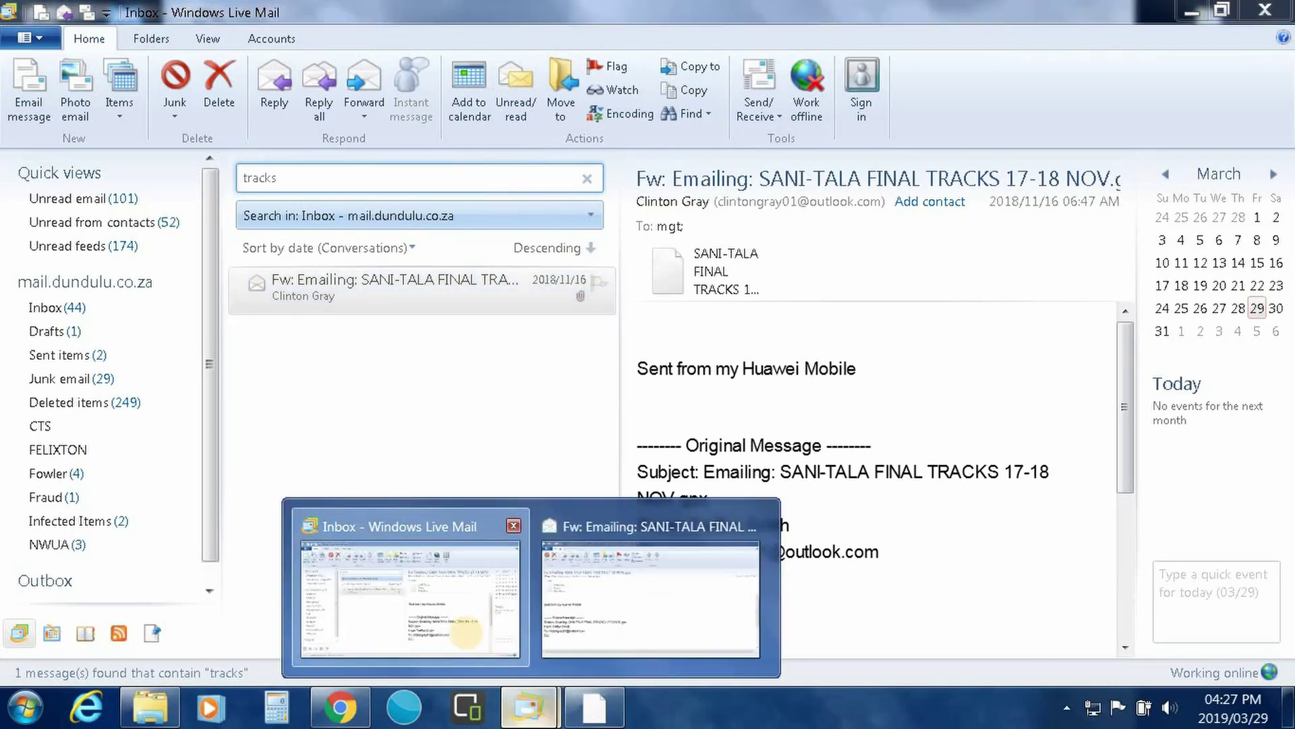
left_click(432, 626)
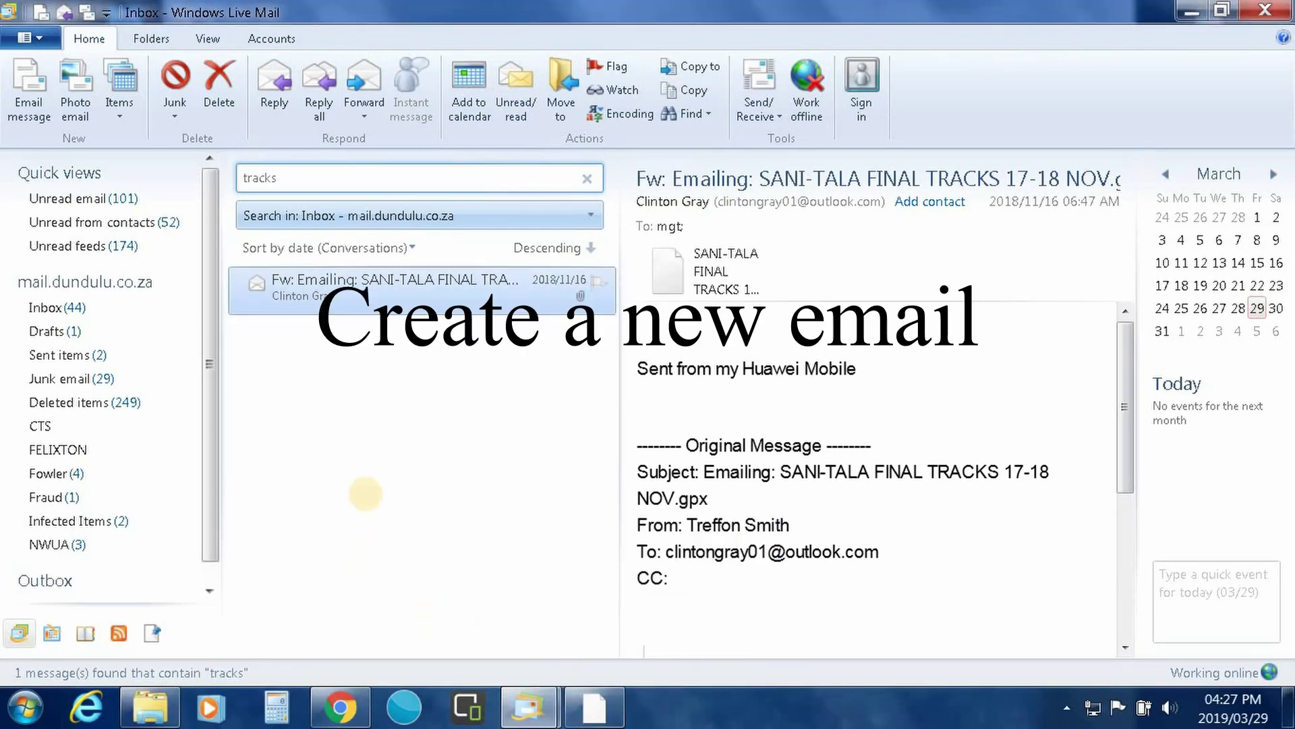
left_click(28, 102)
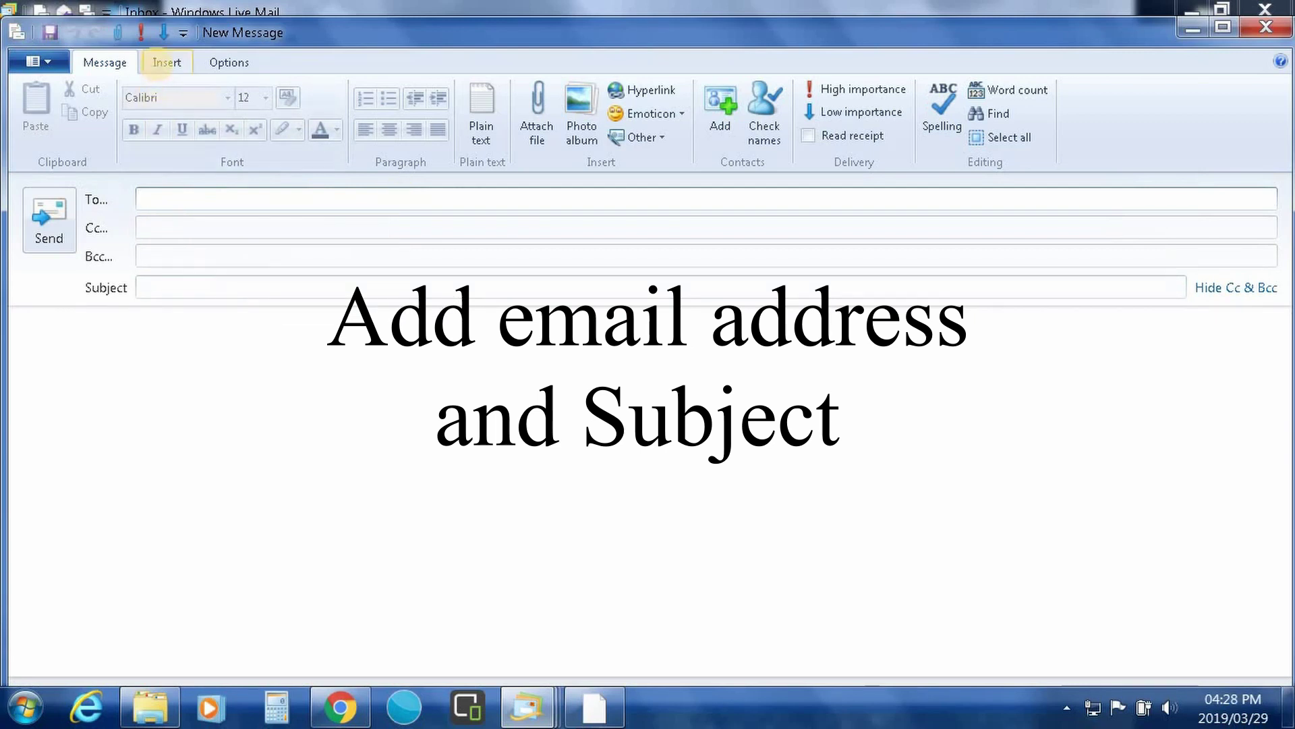
- Attach SANI-TALA FINAL TRACKS 17-18 NOV.gpx to the new message
left_click(166, 62)
left_click(35, 113)
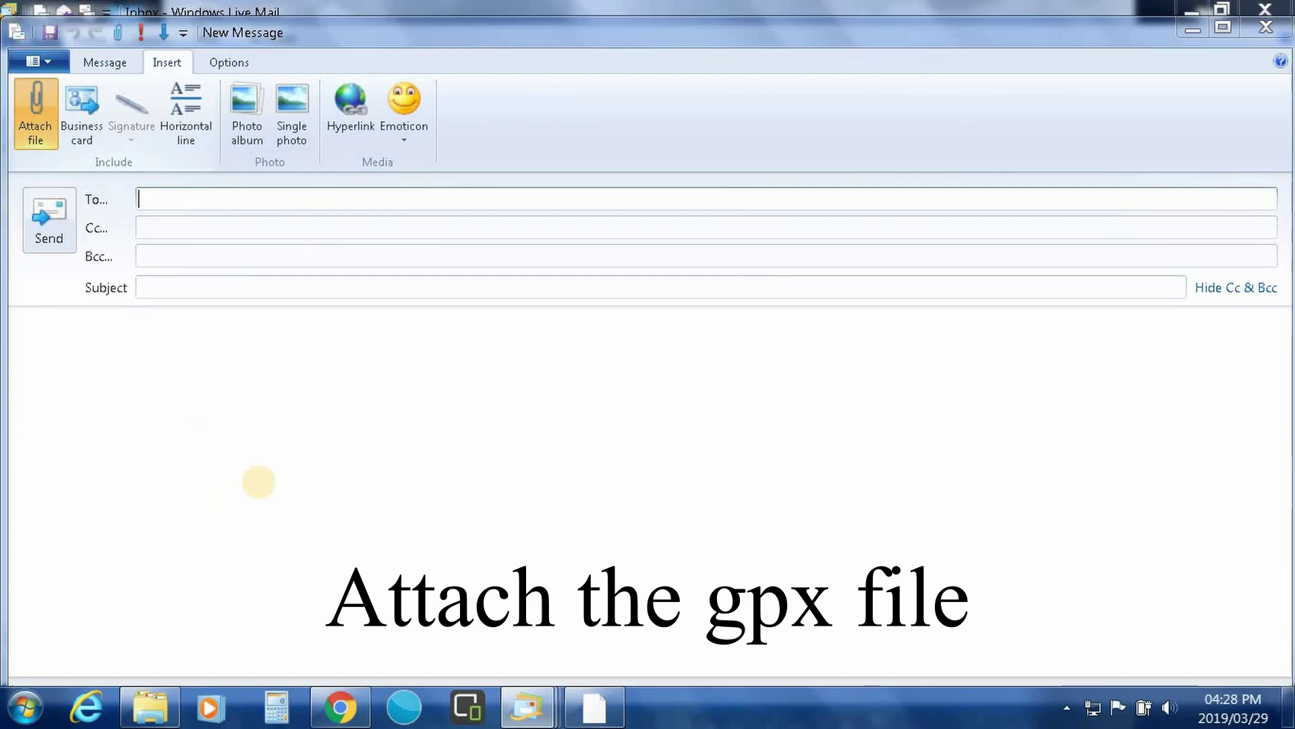
double_click(370, 172)
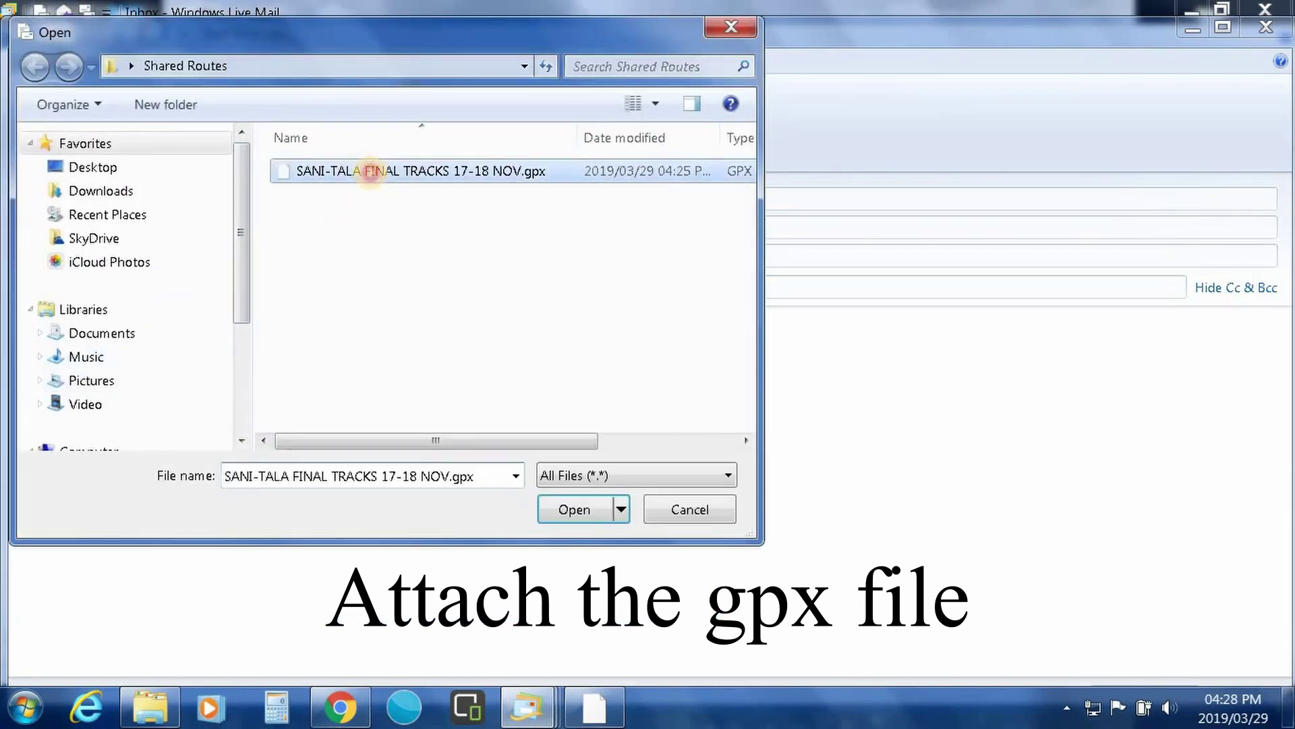